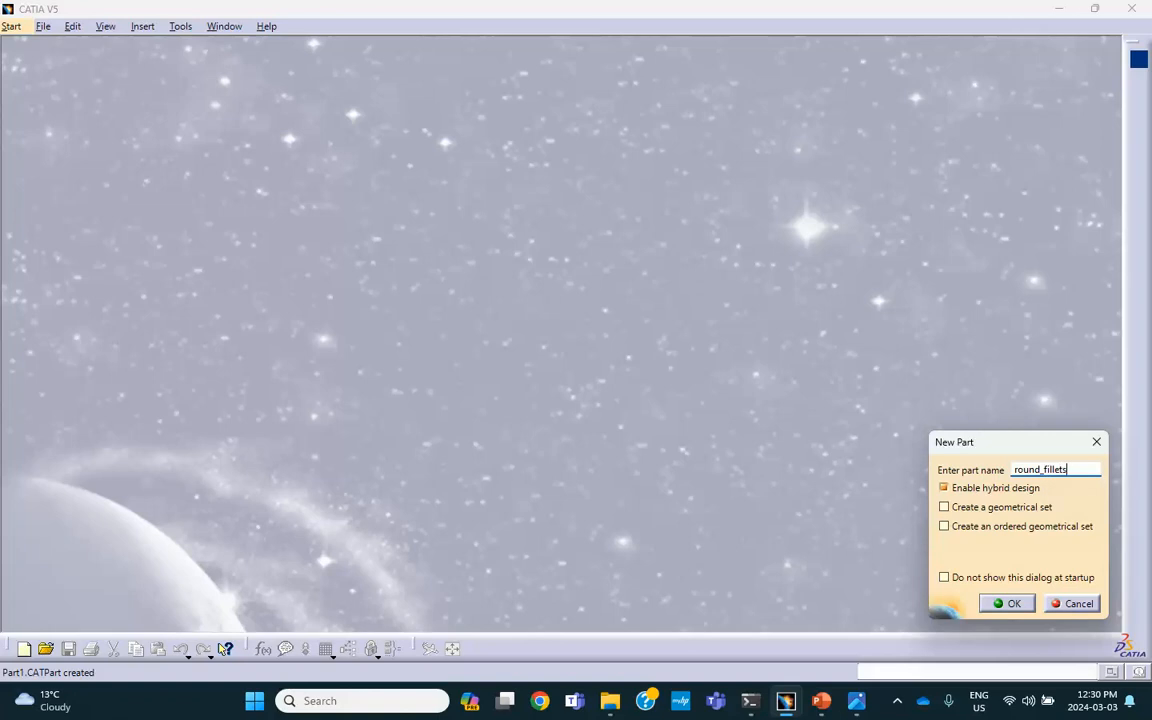
- Create the part round_fillets and sketch a rectangle enclosing the origin on the xy plane
left_click(1008, 603)
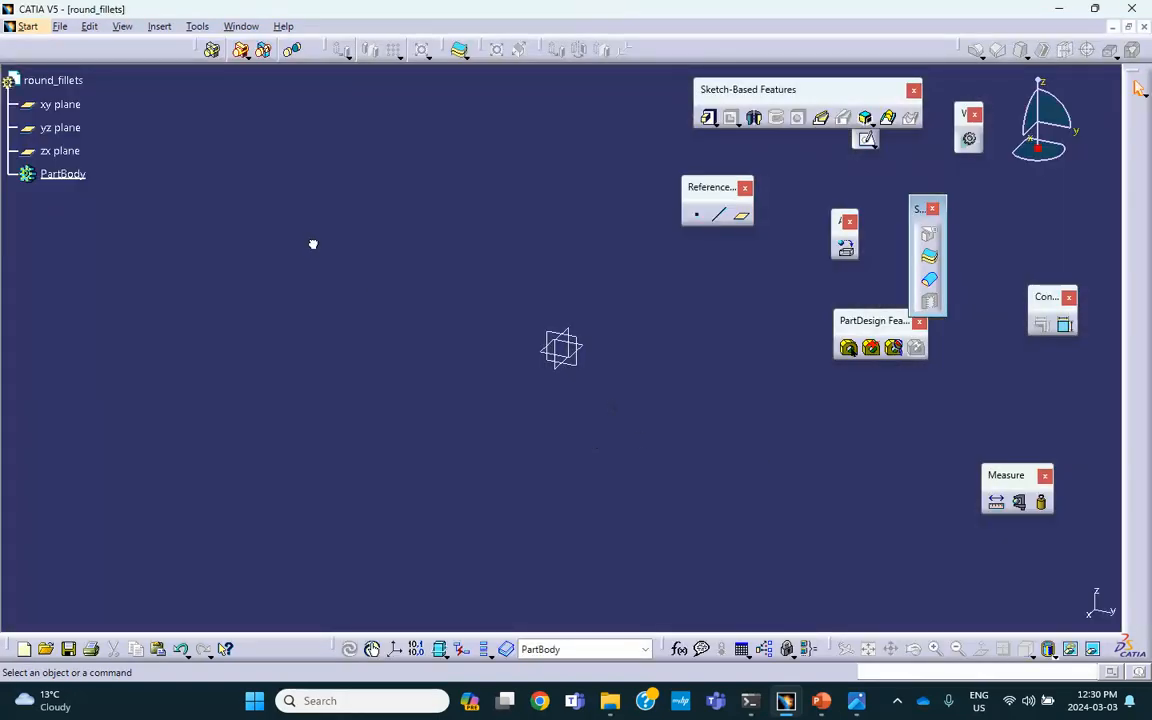
left_click(587, 349)
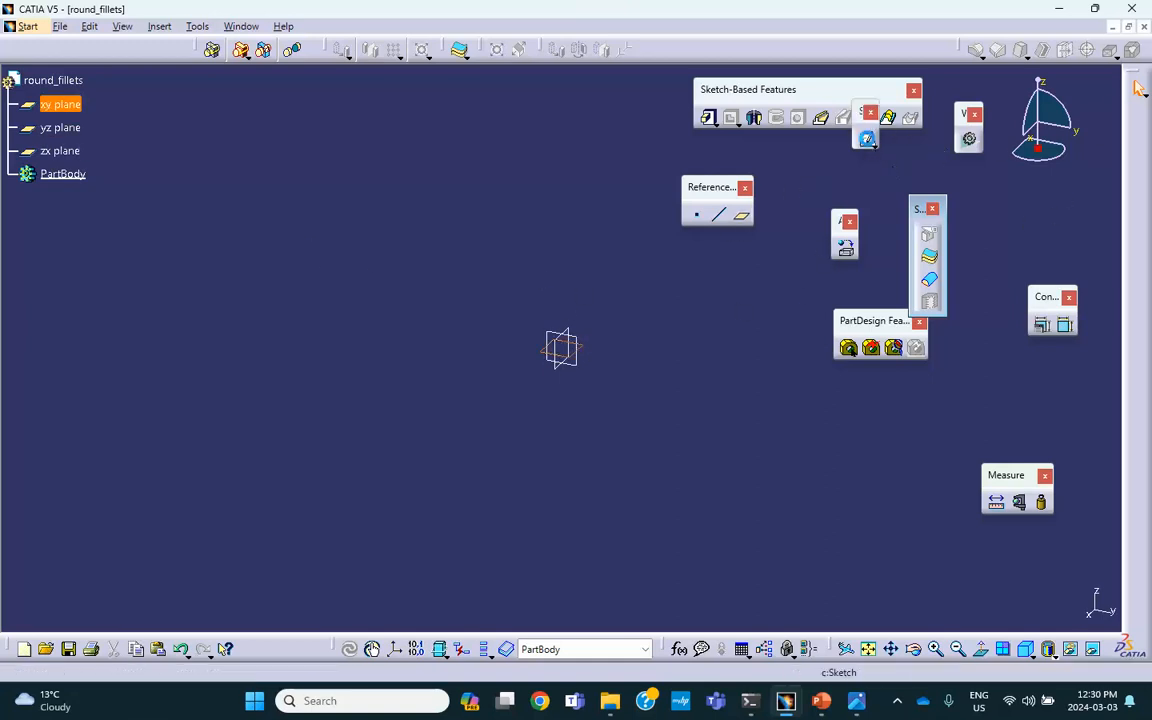
left_click(866, 140)
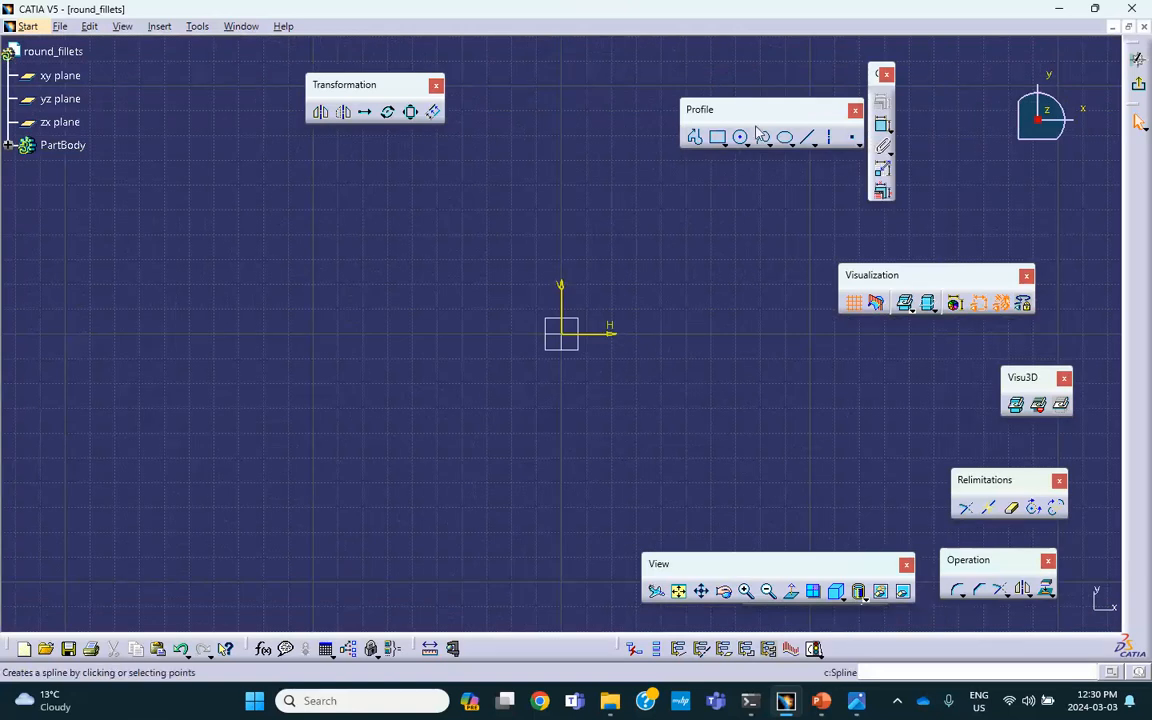
left_click(718, 137)
left_click(404, 255)
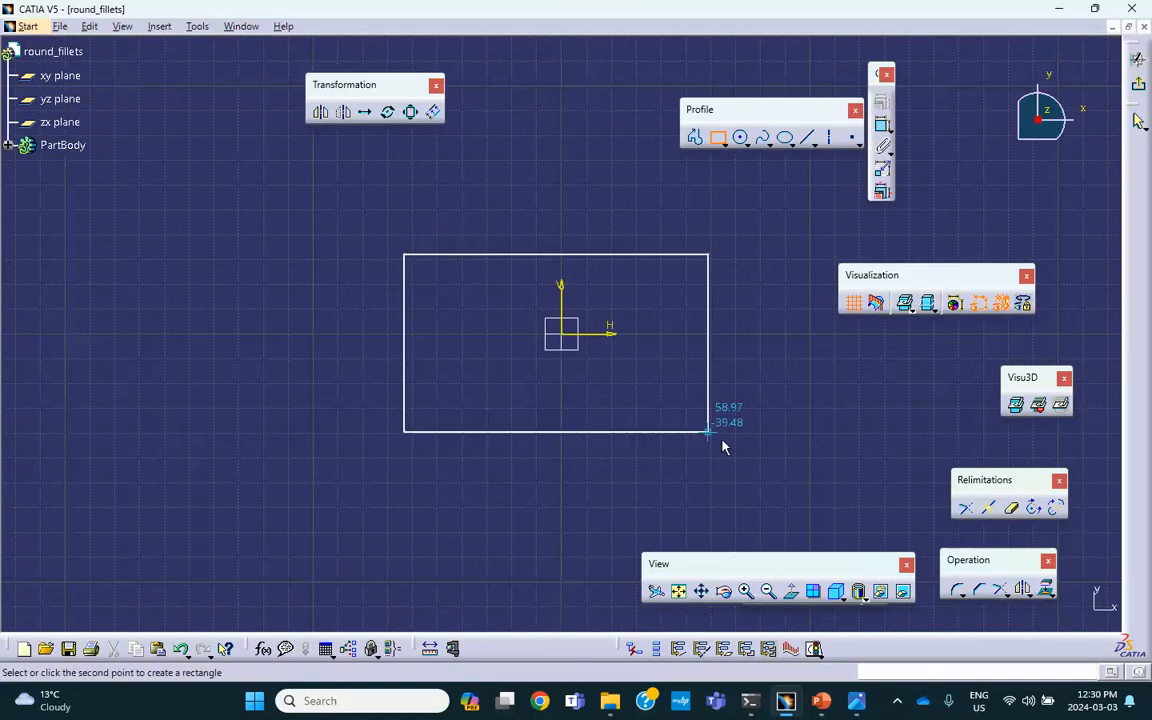
left_click(762, 483)
left_click(1139, 122)
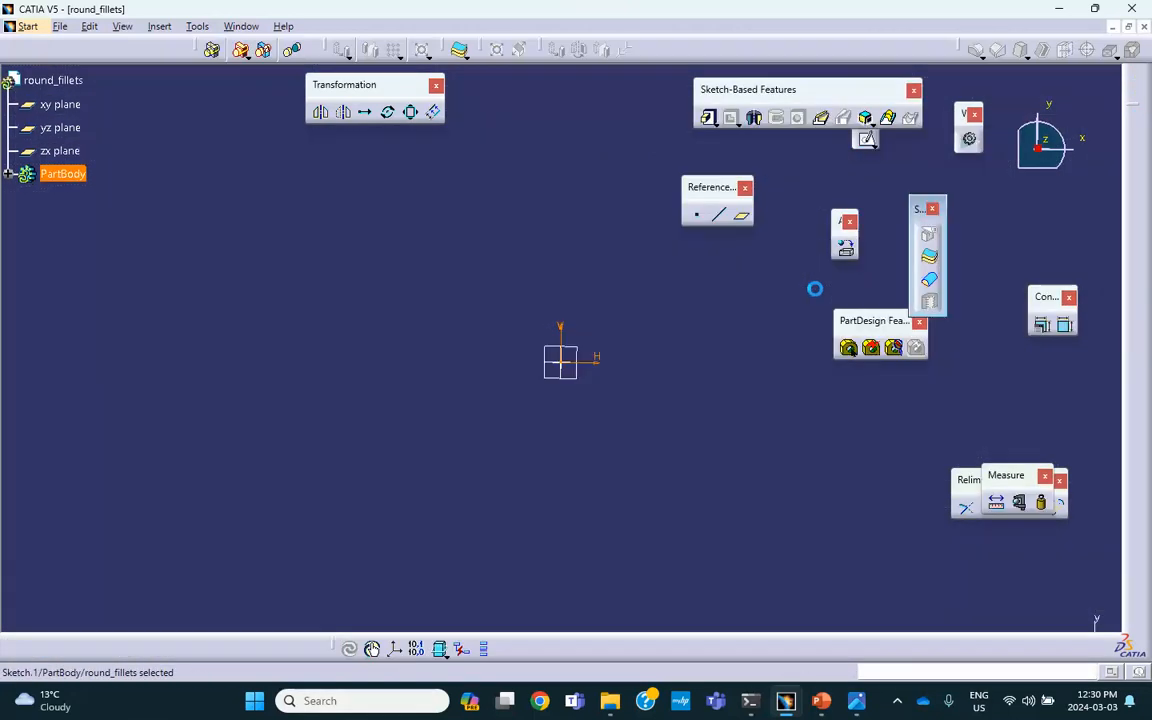
- Pad the rectangle sketch to a length of 55 mm to form a solid block
left_click(708, 118)
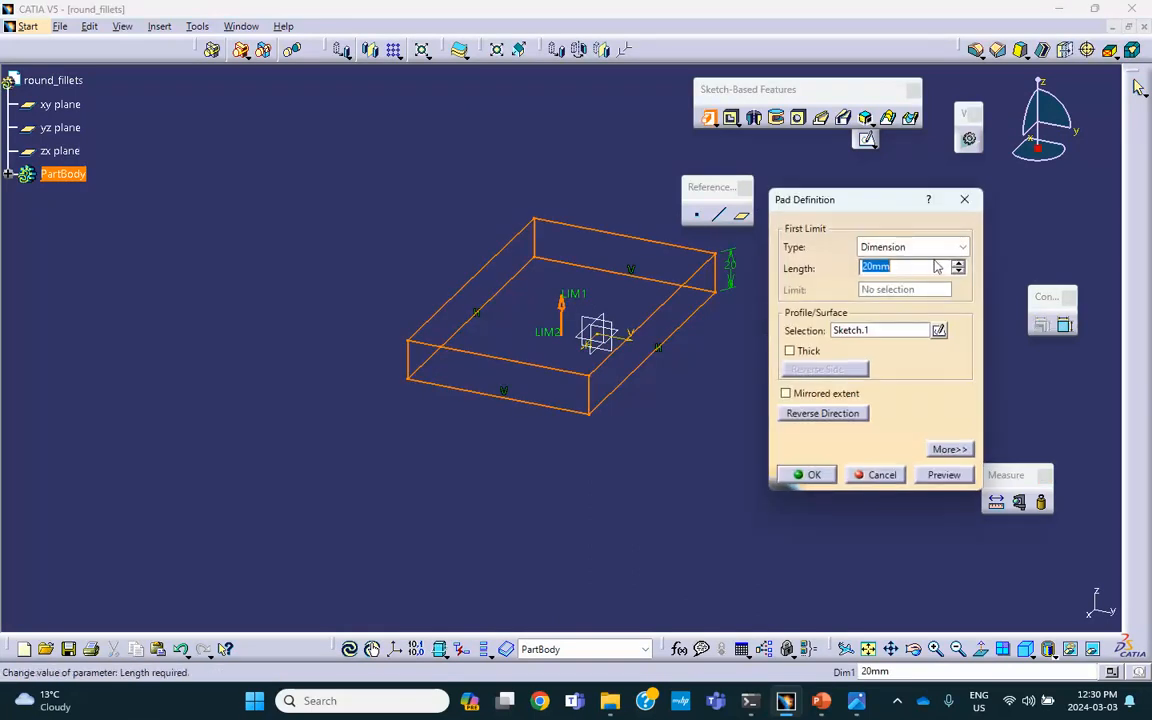
left_click_drag(581, 301, 575, 225)
left_click(810, 481)
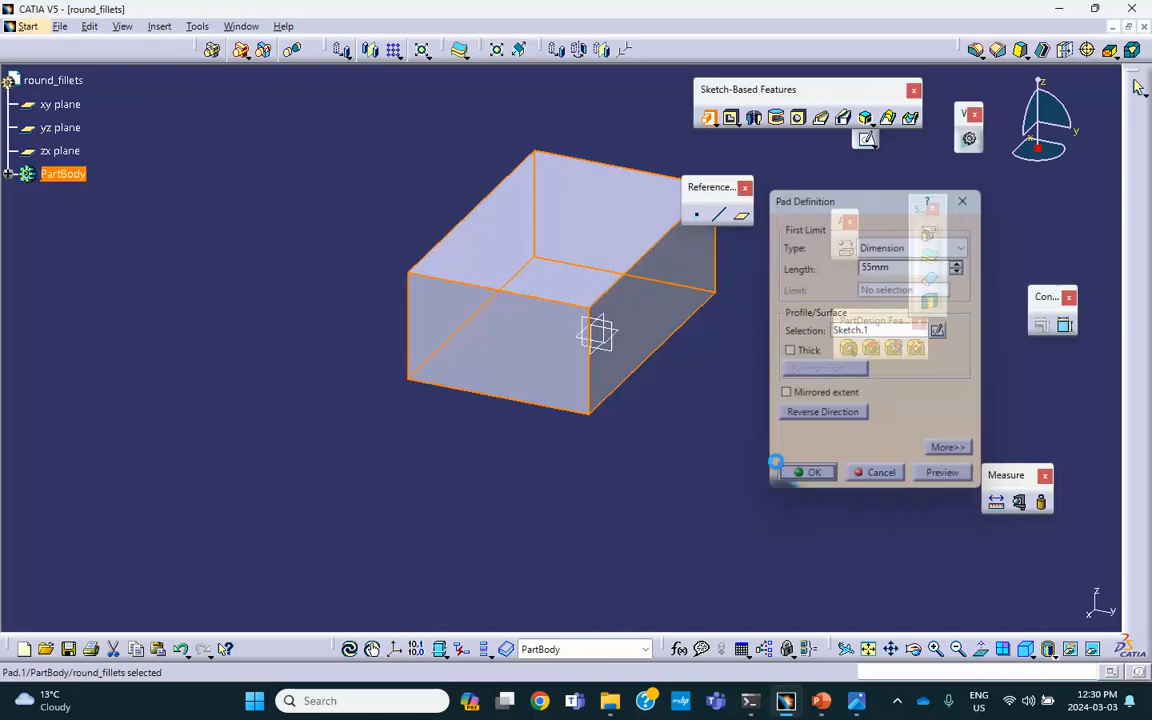
middle_click_drag(748, 442, 656, 489)
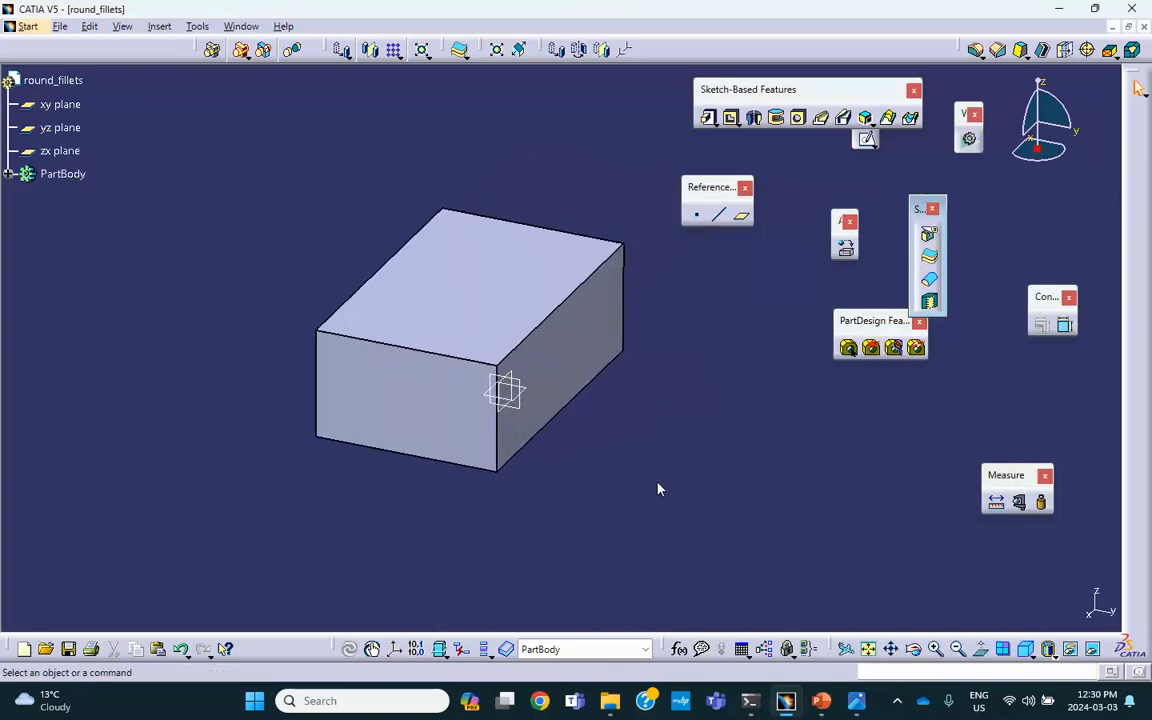
- Sketch a circle on the block's top face, off-centre near one short end
left_click(509, 291)
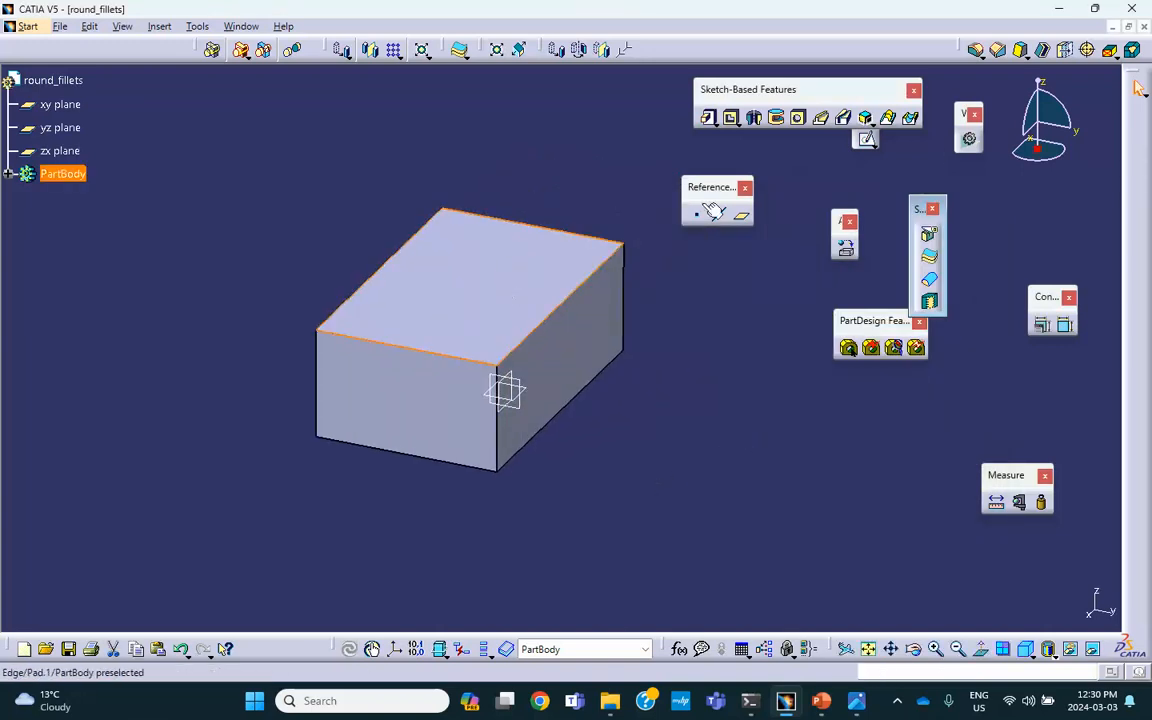
left_click(866, 140)
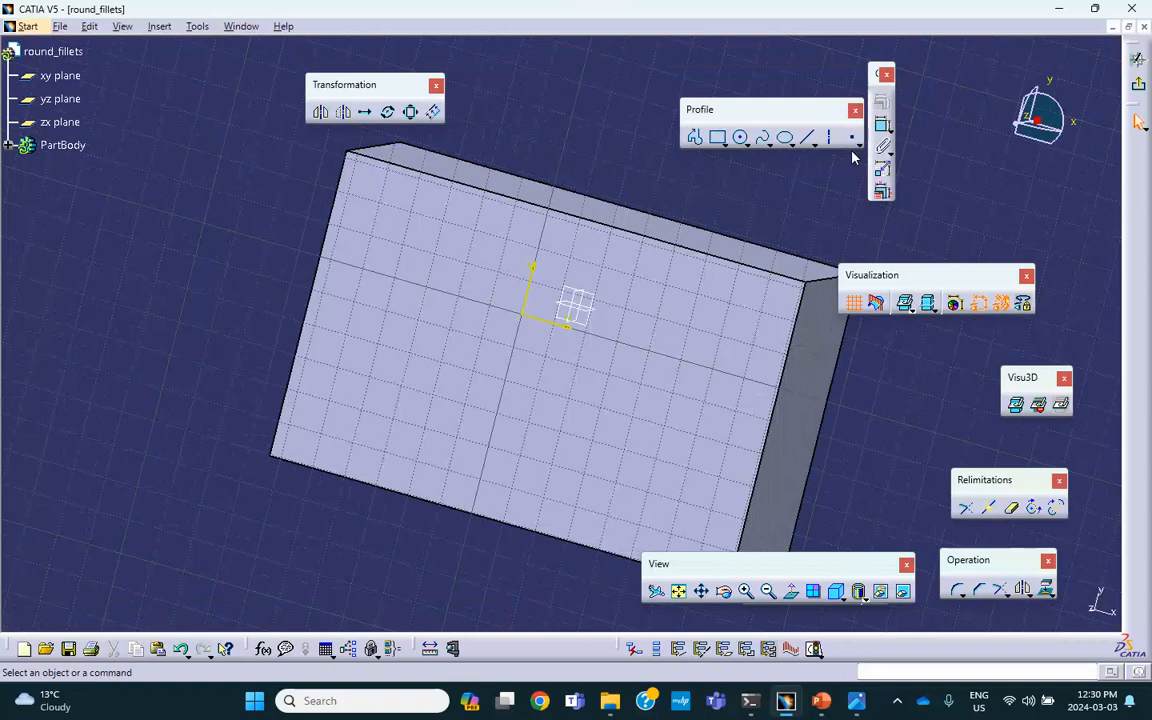
left_click(741, 139)
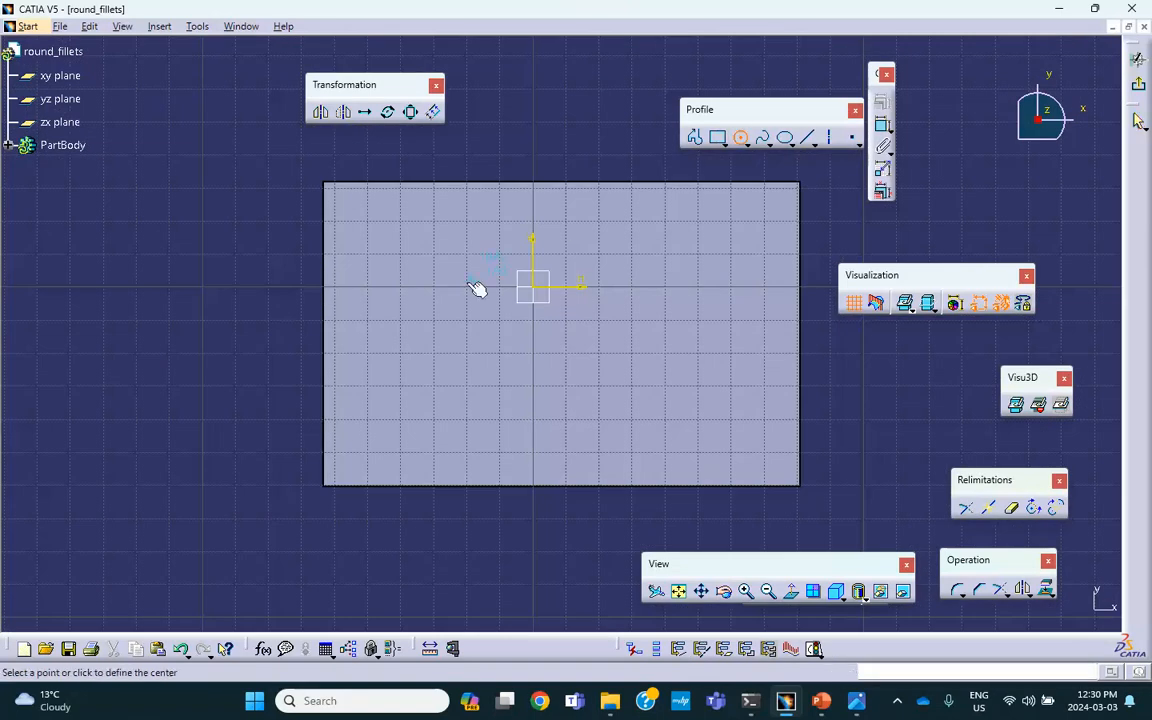
left_click(423, 352)
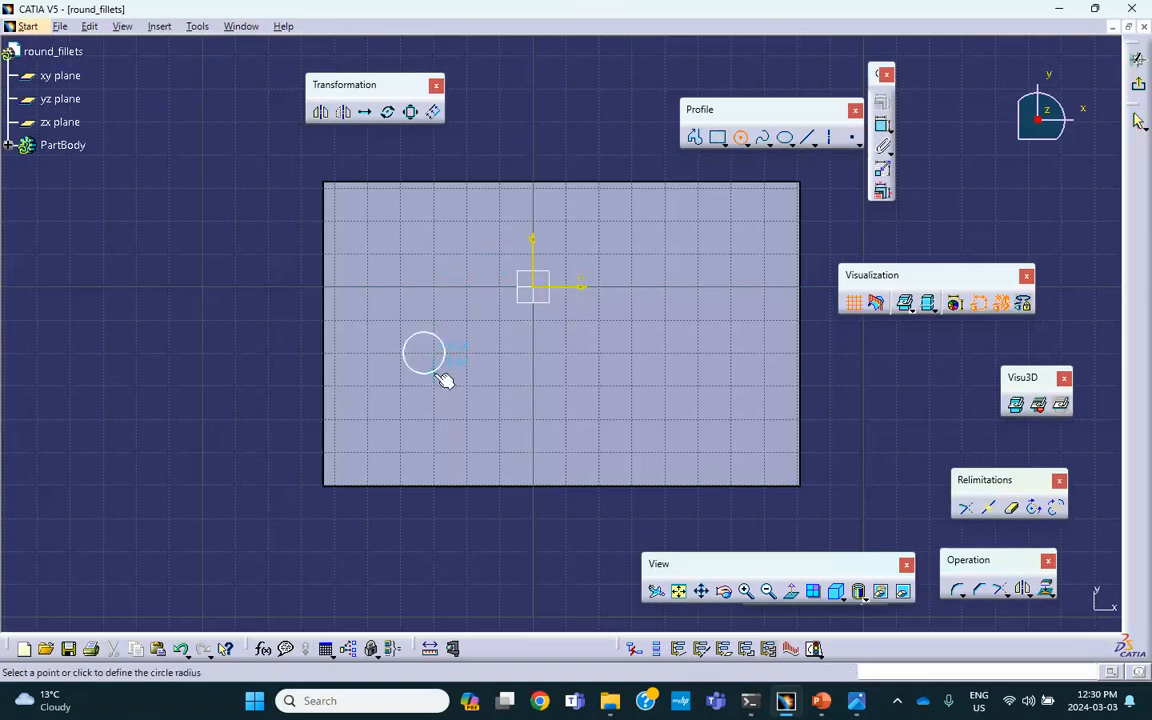
left_click(451, 388)
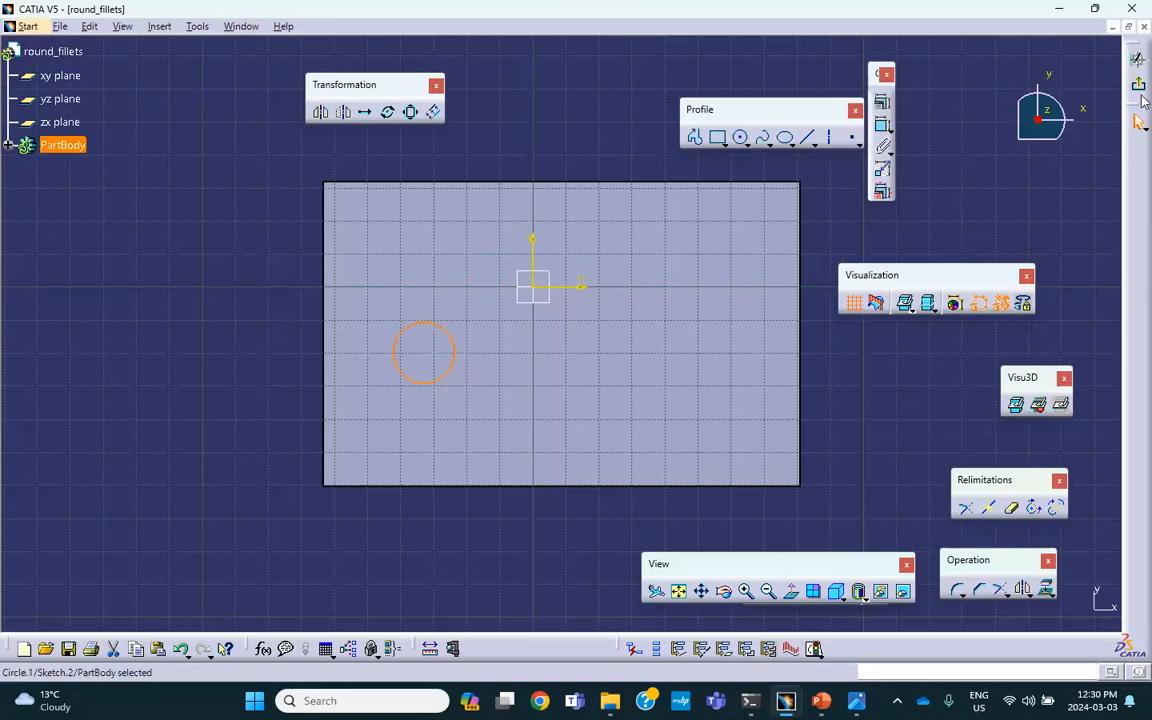
left_click(1139, 88)
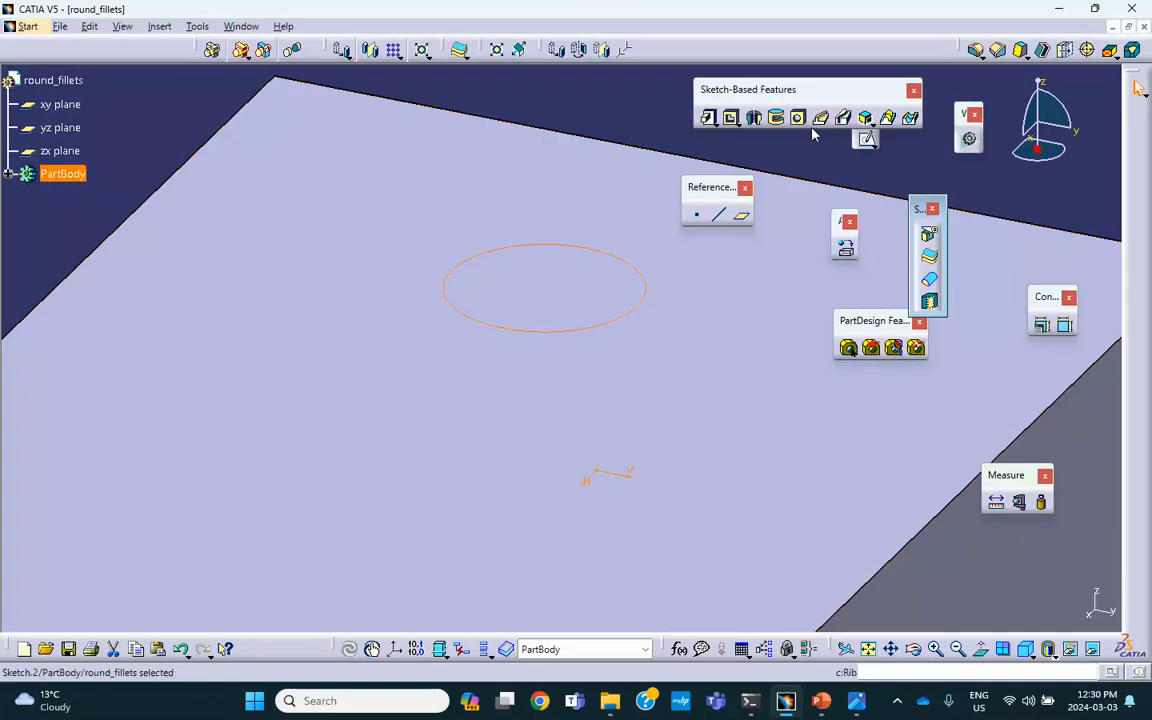
- Cut the circle into the block as a pocket 55 mm deep
left_click(731, 118)
mouse_move(673, 337)
middle_mouse_down()
mouse_move(648, 252)
mouse_move(670, 354)
middle_mouse_up()
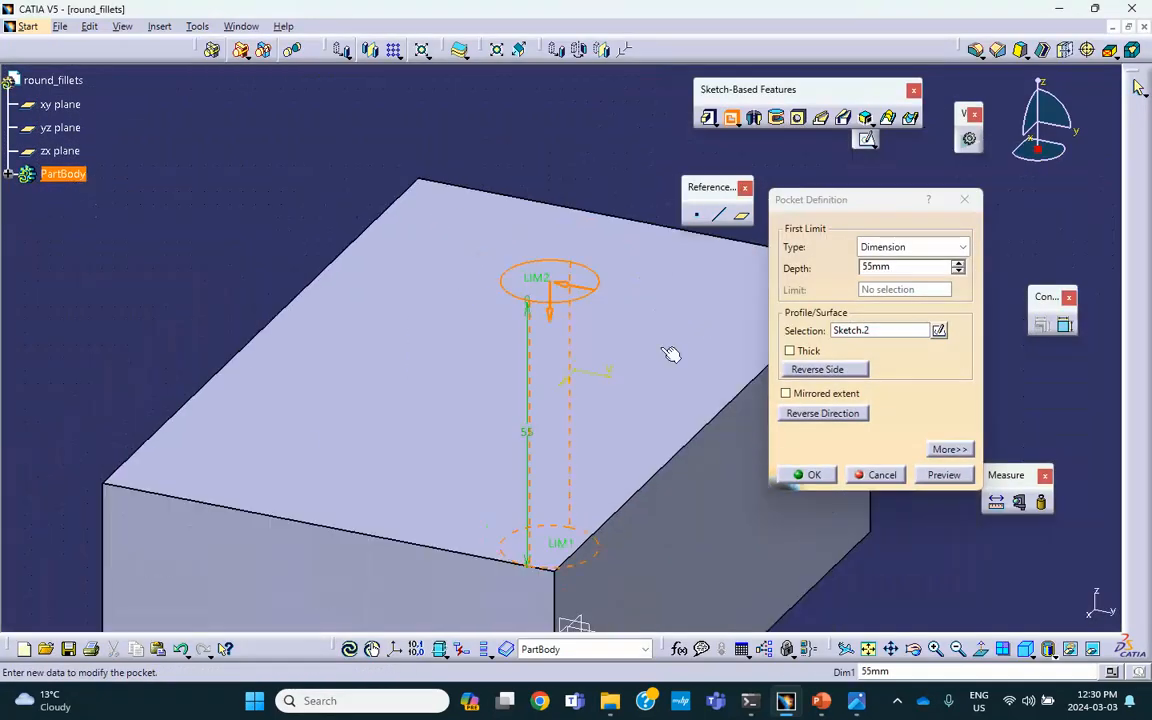
left_click(826, 478)
- Sketch a rectangle overlapping the upper corner of the block's long side face and pocket it into a corner notch, leaving the front wall partly standing
middle_click_drag(753, 478, 728, 352)
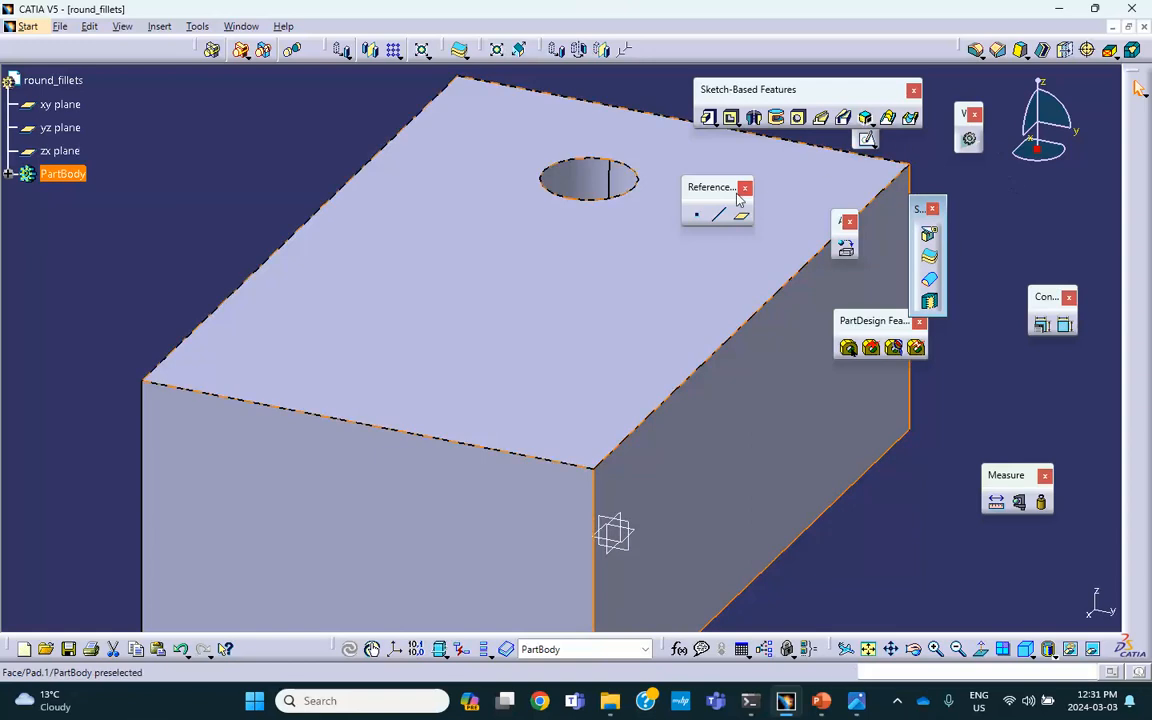
left_click(866, 141)
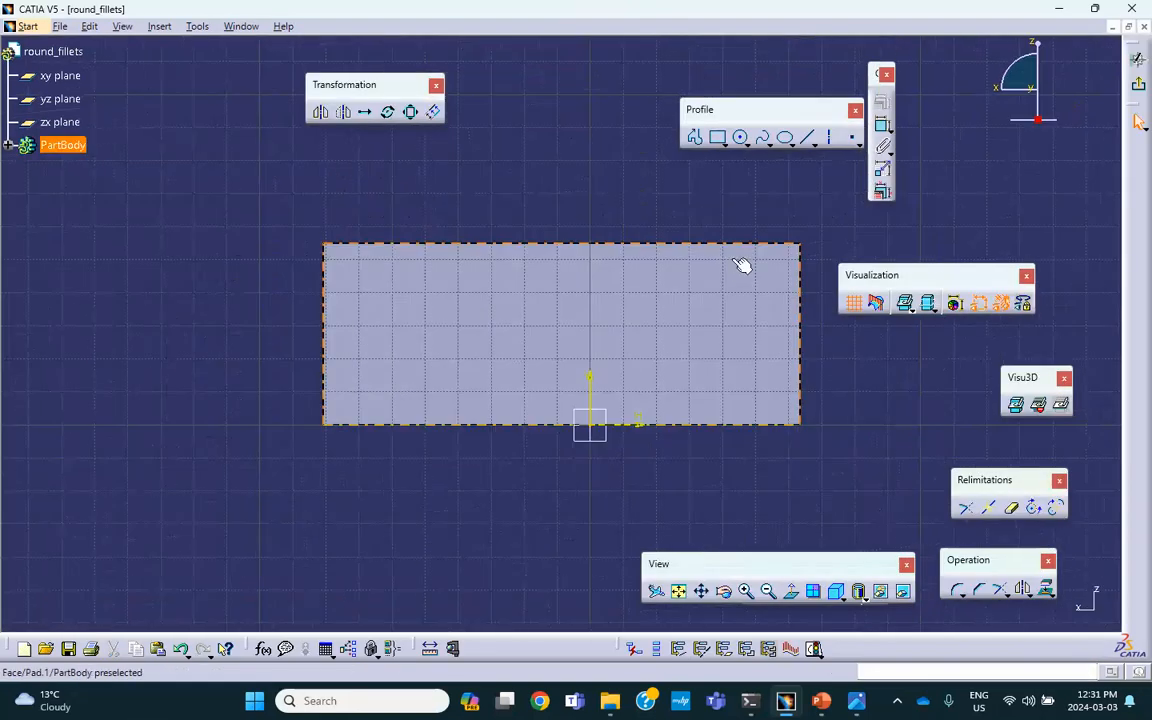
left_click(718, 137)
left_click(290, 218)
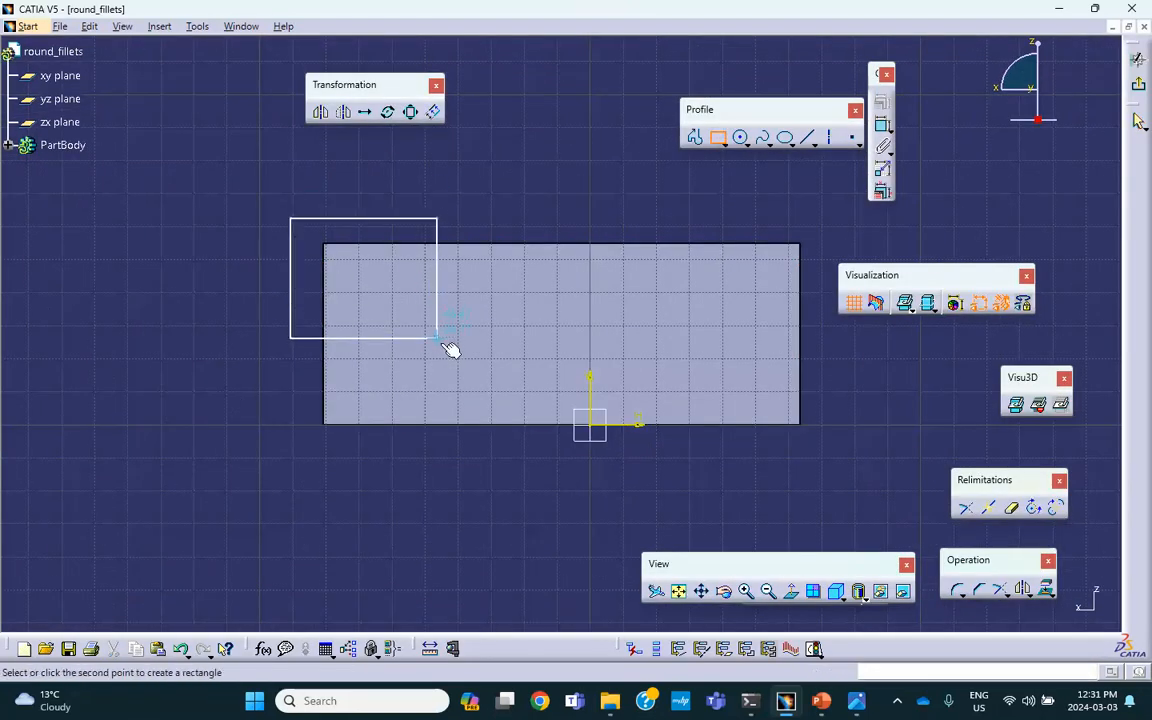
left_click(463, 357)
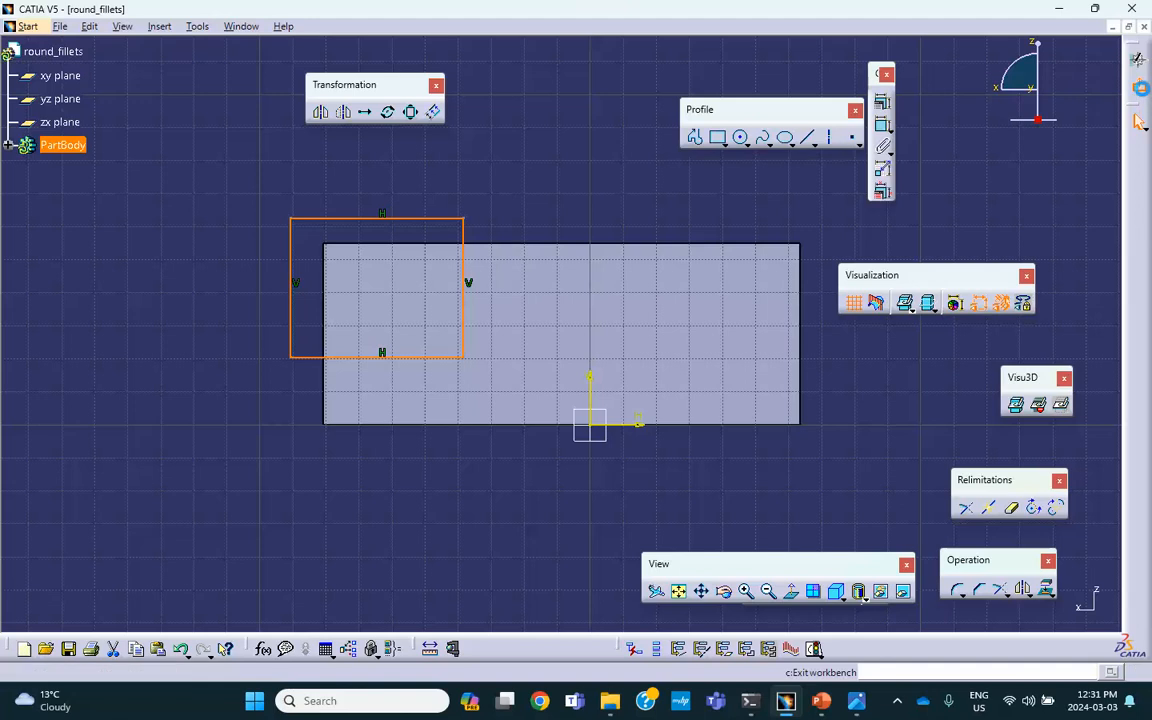
left_click(1025, 78)
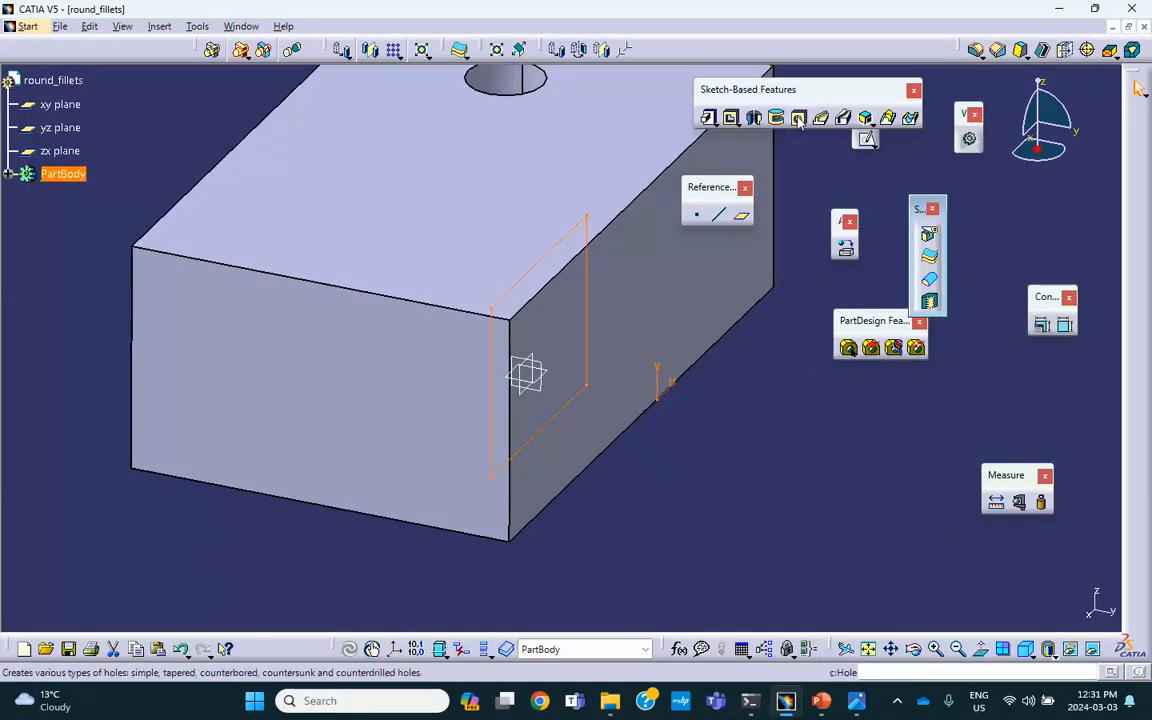
left_click(731, 118)
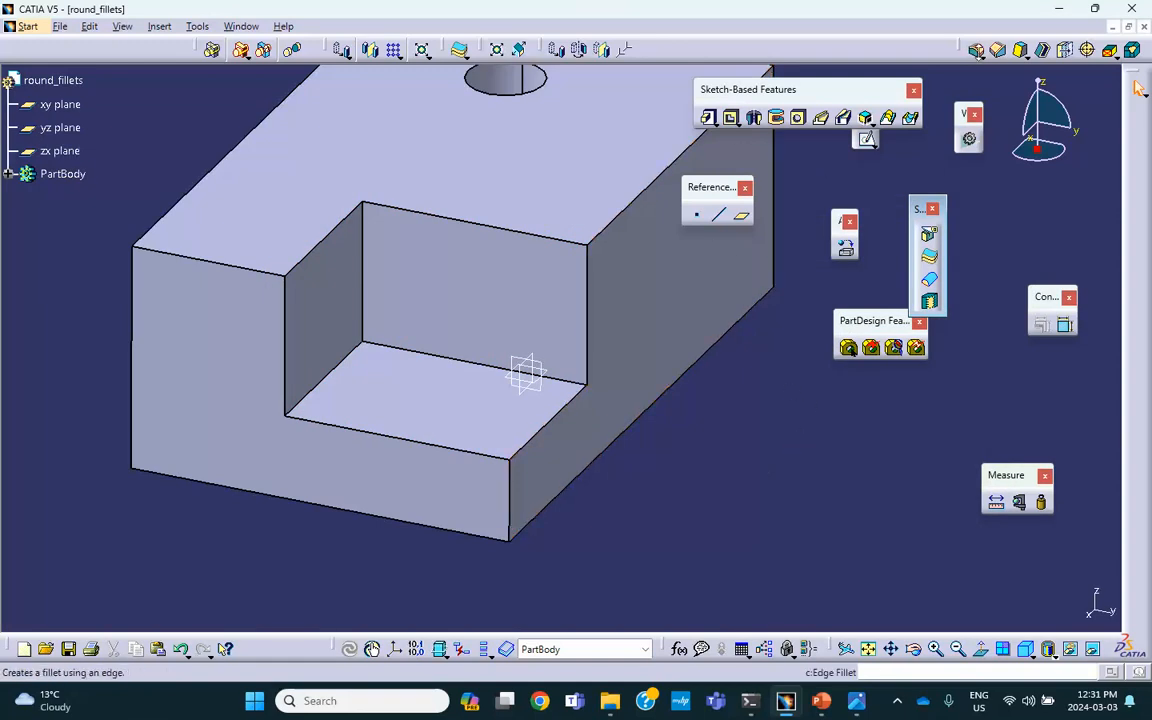
- Fillet the two inner floor edges of the corner notch with a 5 mm radius
left_click(978, 57)
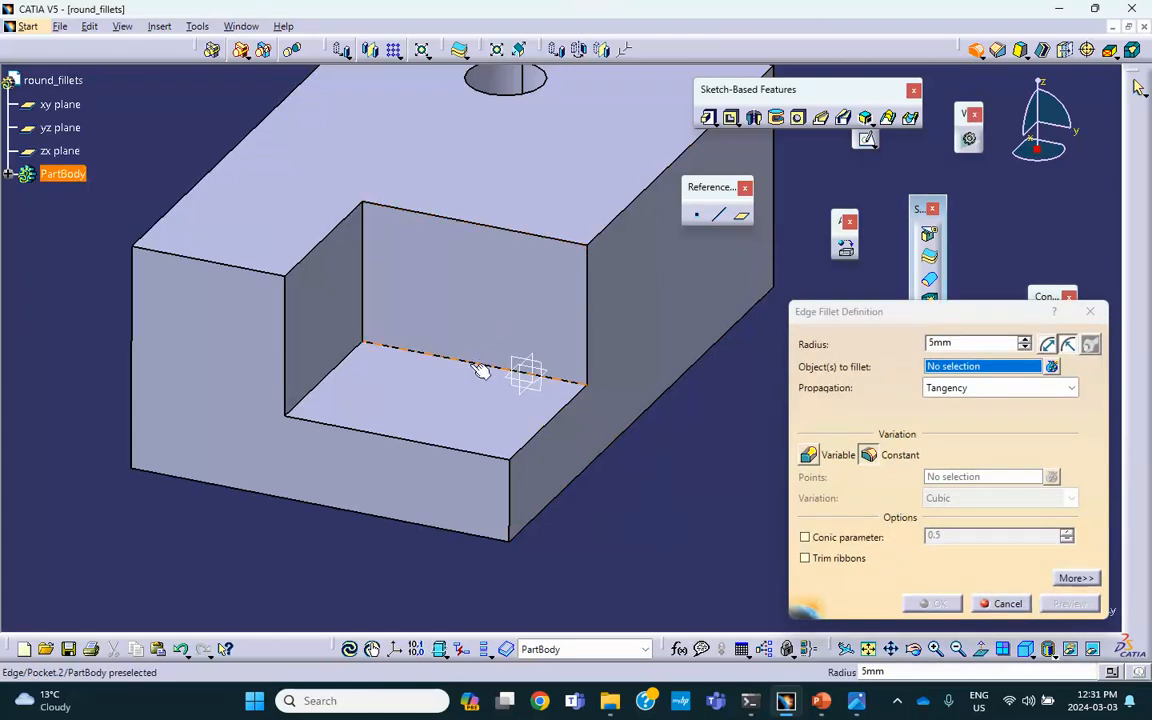
left_click(481, 363)
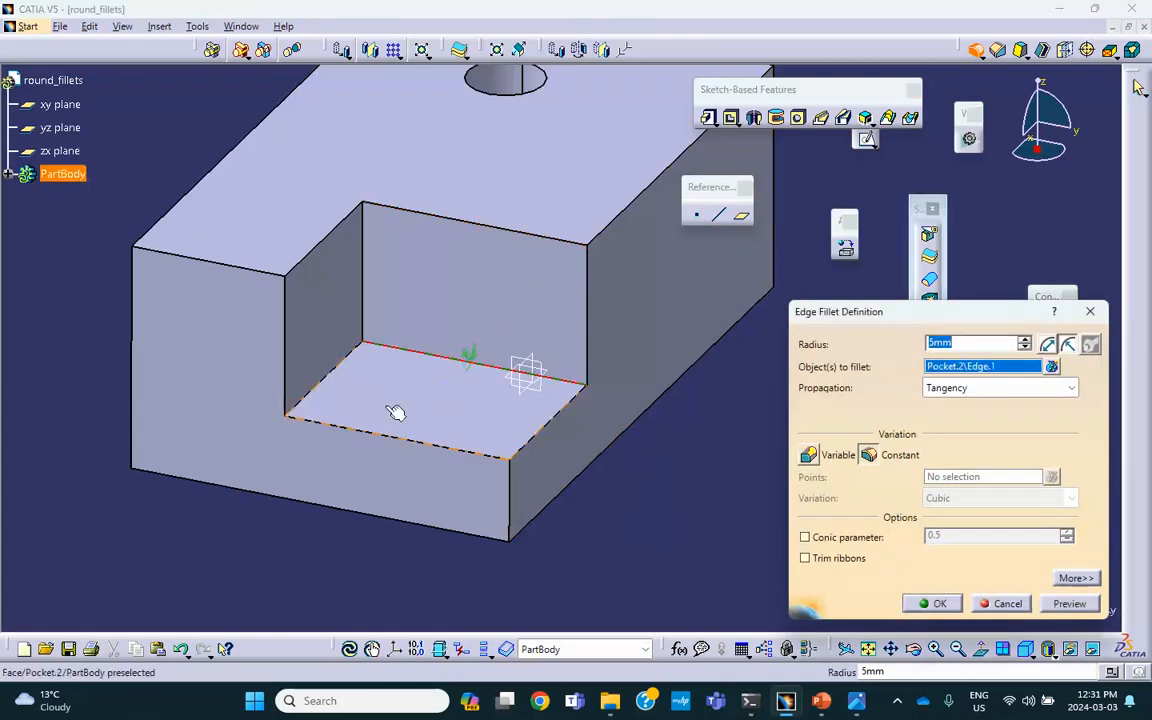
left_click(341, 377)
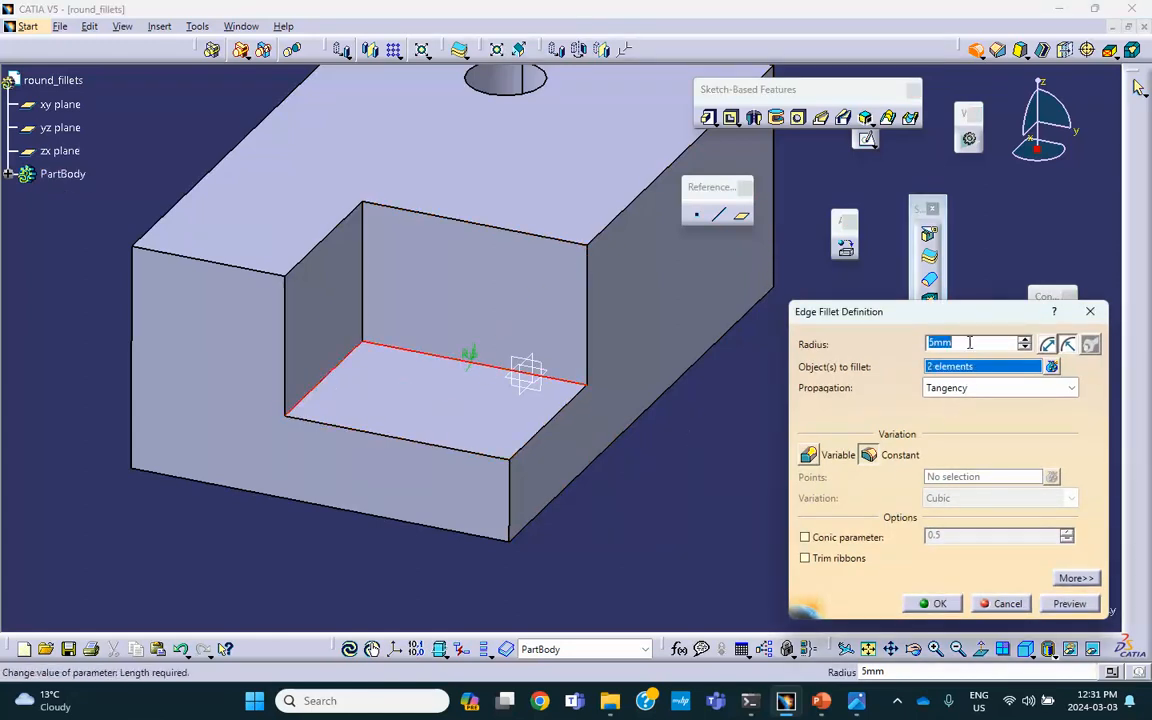
key("Return")
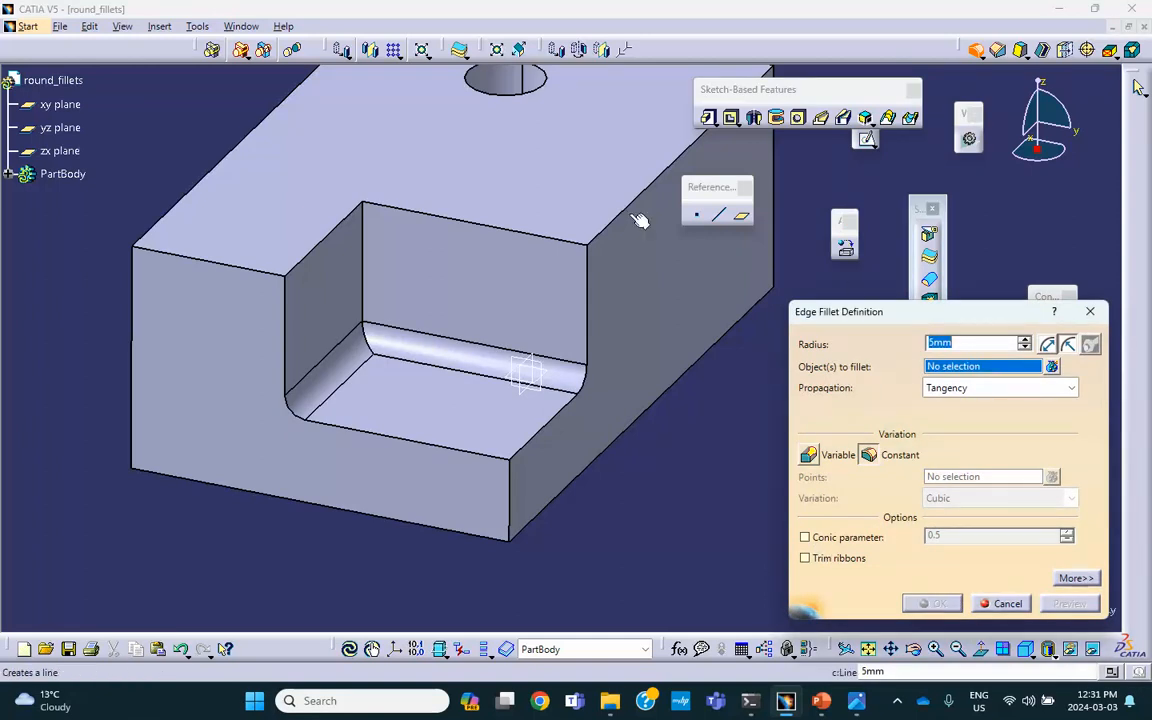
- Check the OT02.png reference image and apply a 10 mm edge fillet to the short front top edge, adjoining notch edge, rear vertical edge and hole rim
middle_click_drag(350, 193, 388, 244)
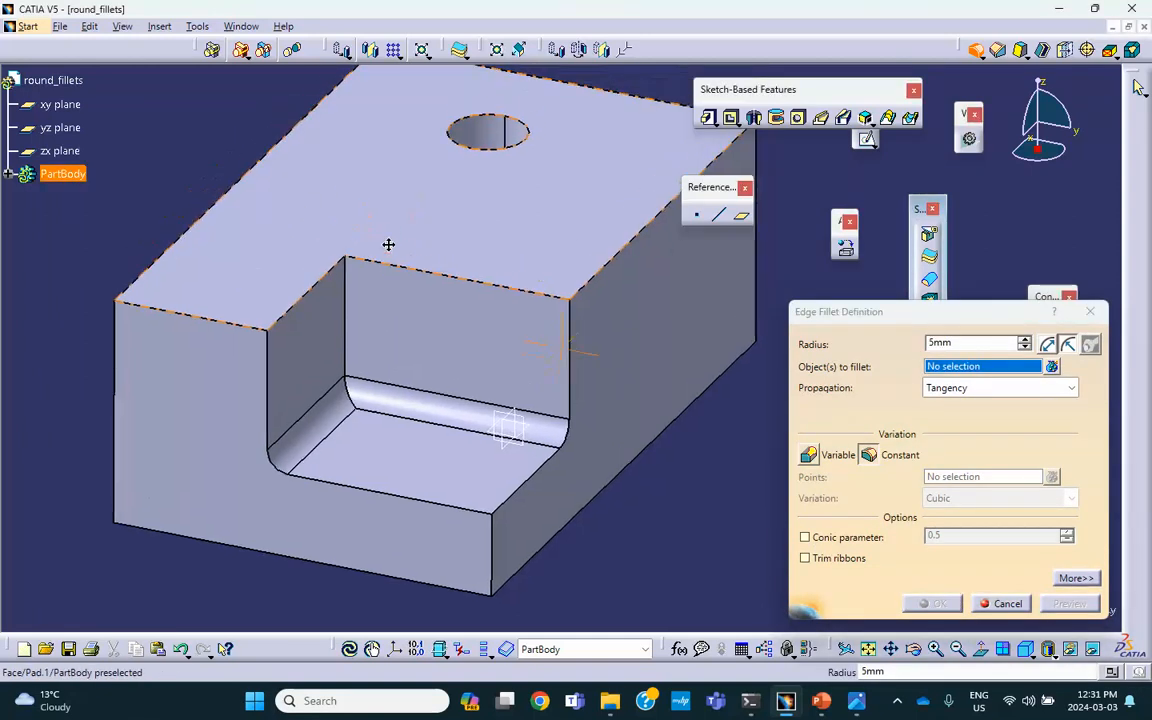
left_click(193, 318)
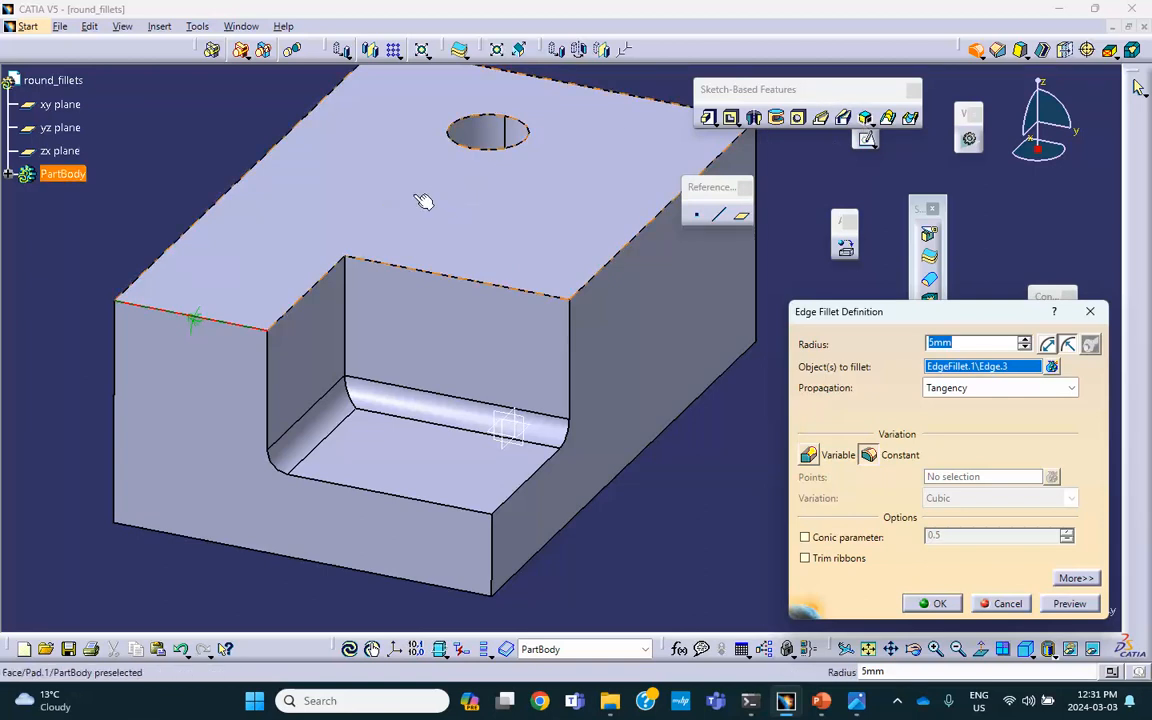
left_click(320, 283)
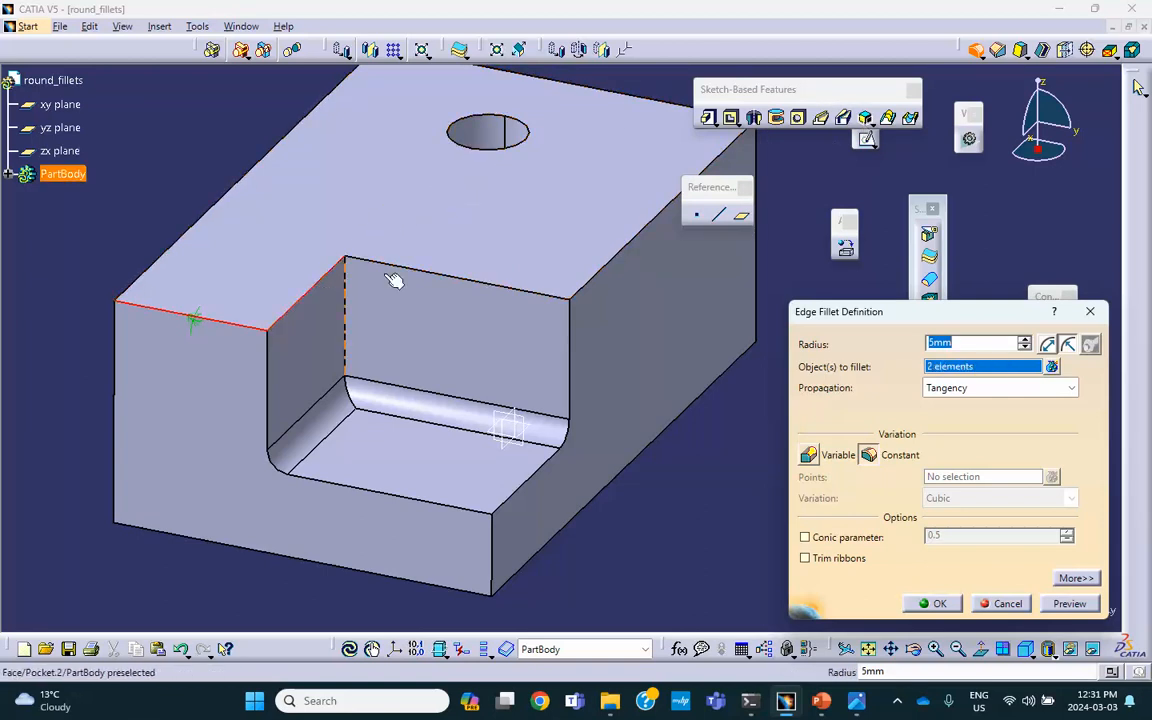
left_click(856, 701)
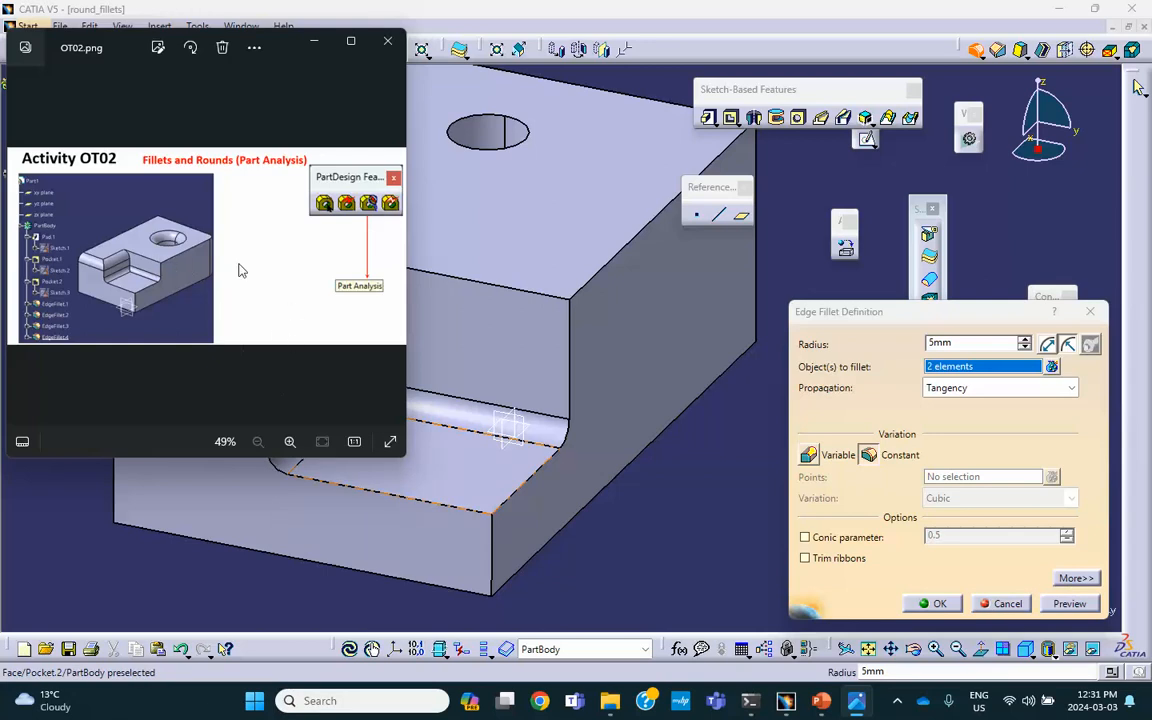
left_click(697, 574)
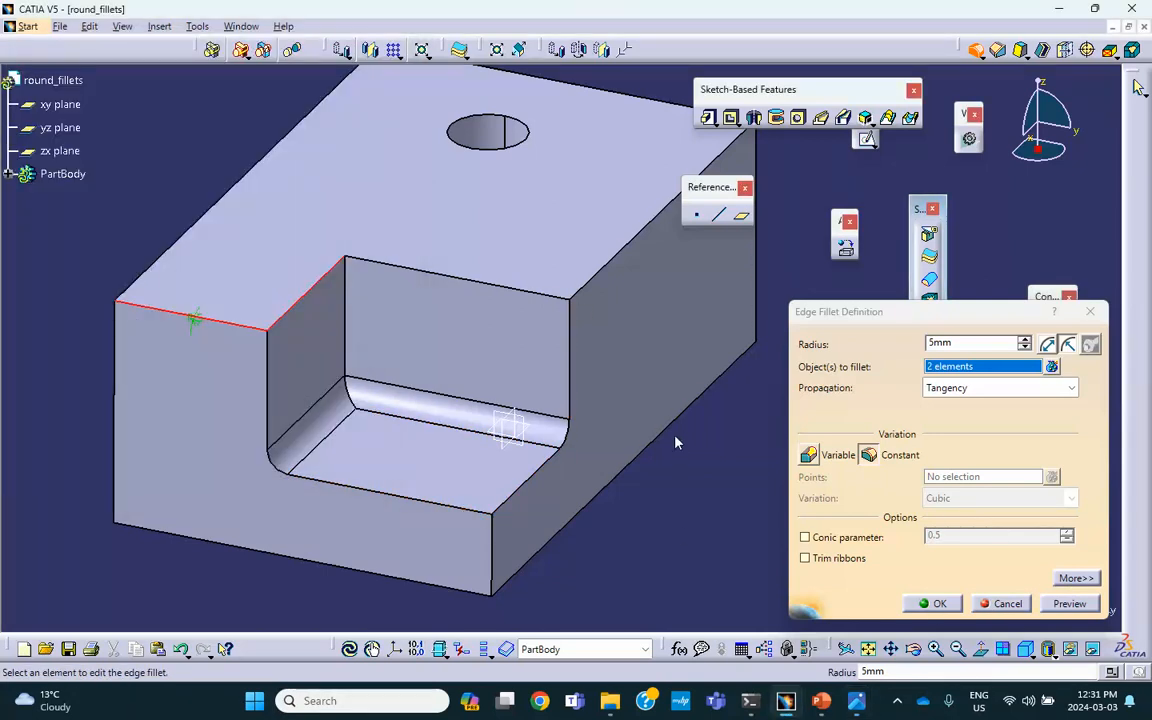
left_click(757, 270)
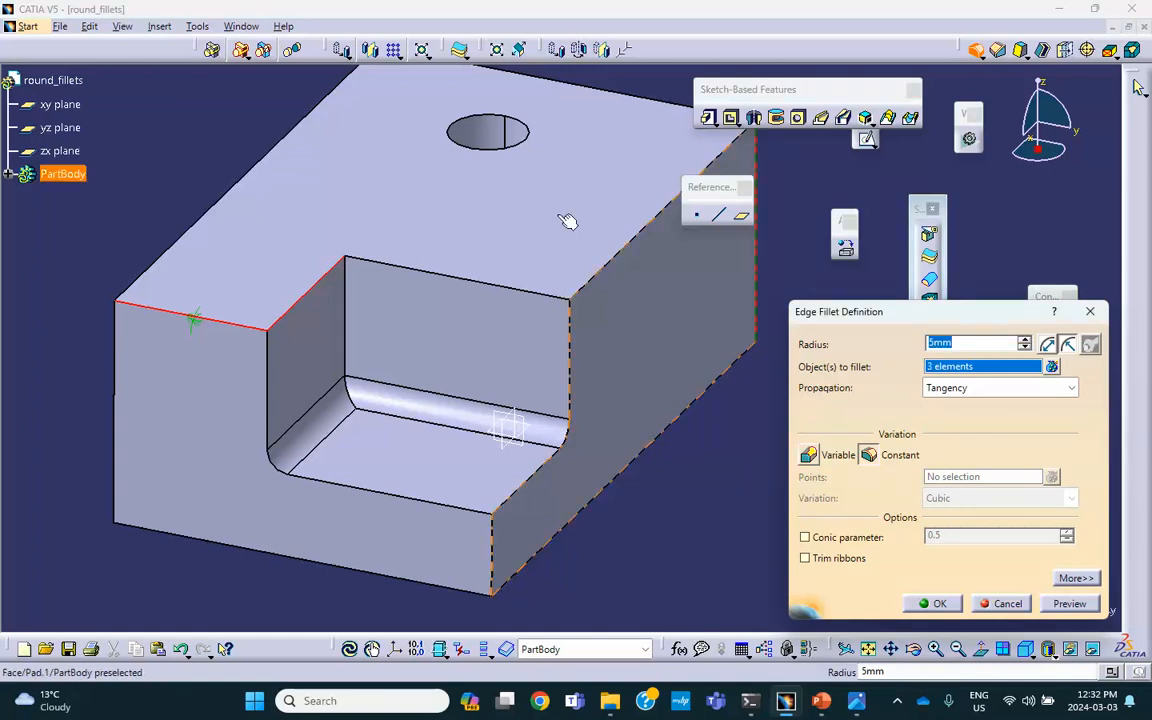
left_click(478, 124)
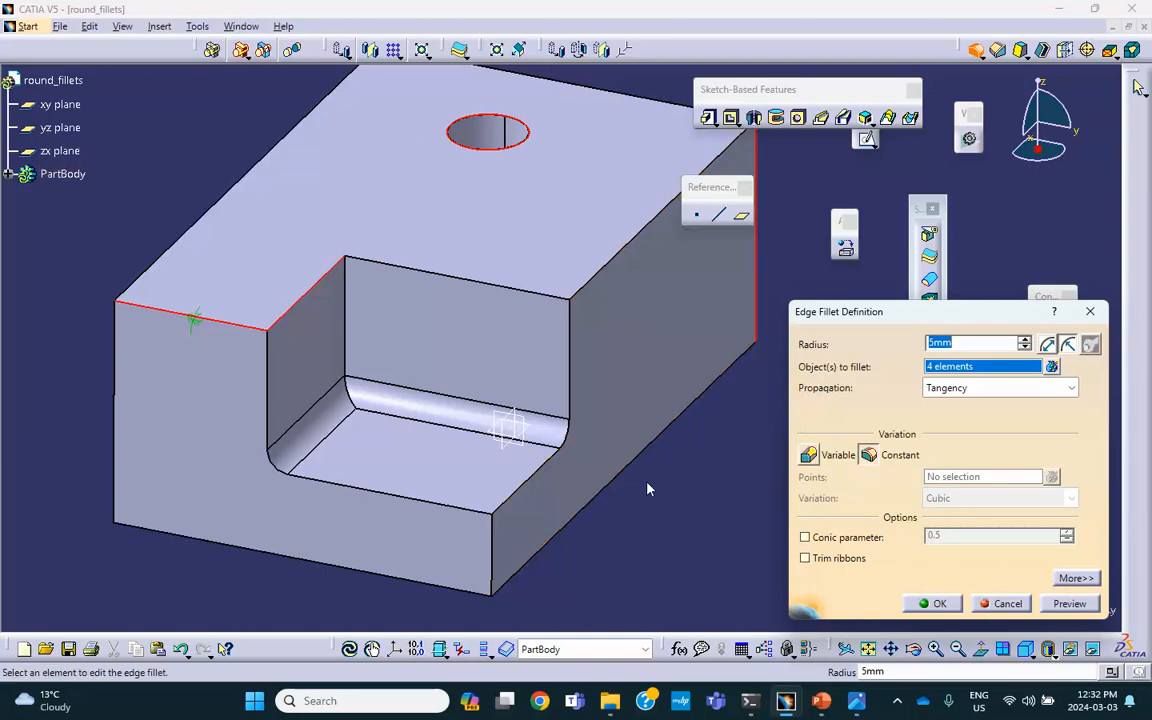
double_click(958, 342)
type("10")
left_click(1066, 605)
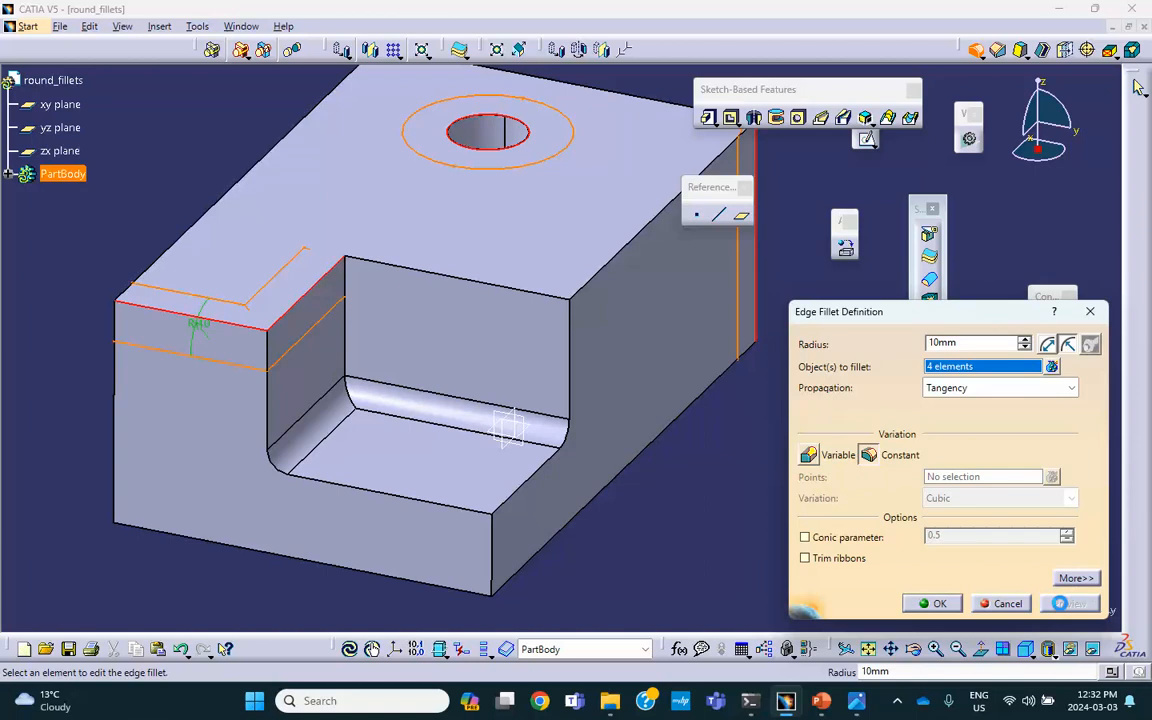
left_click(931, 602)
left_click(808, 537)
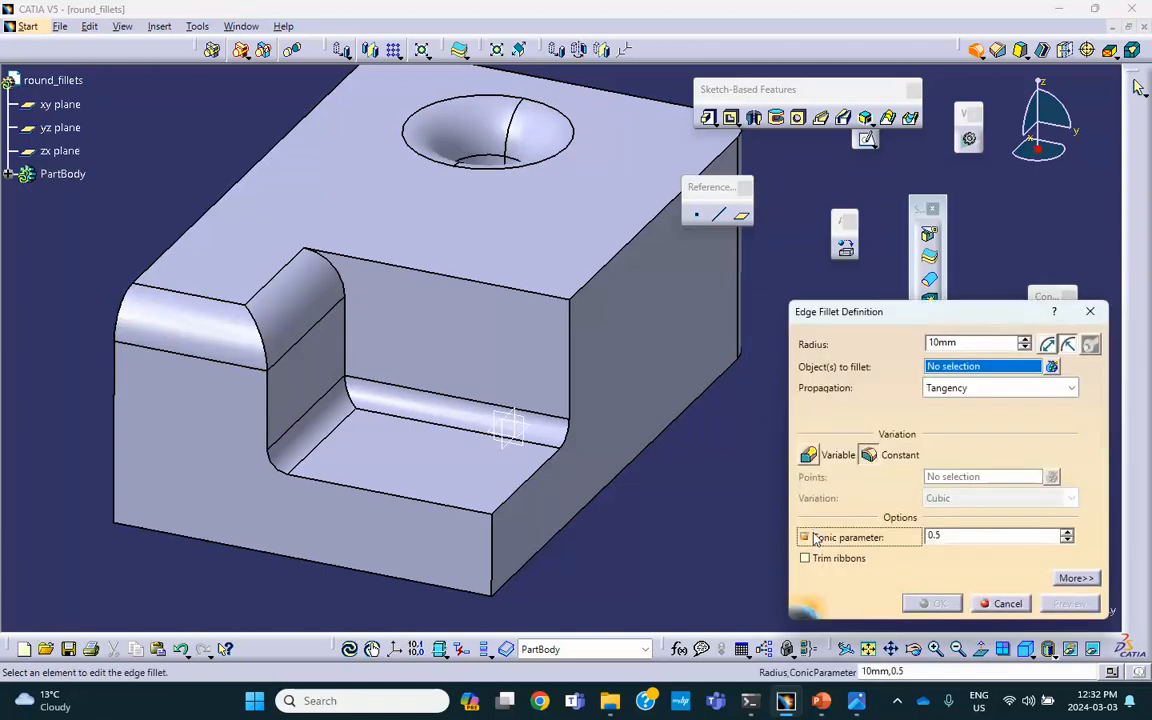
left_click(1003, 603)
middle_click_drag(812, 460, 776, 437)
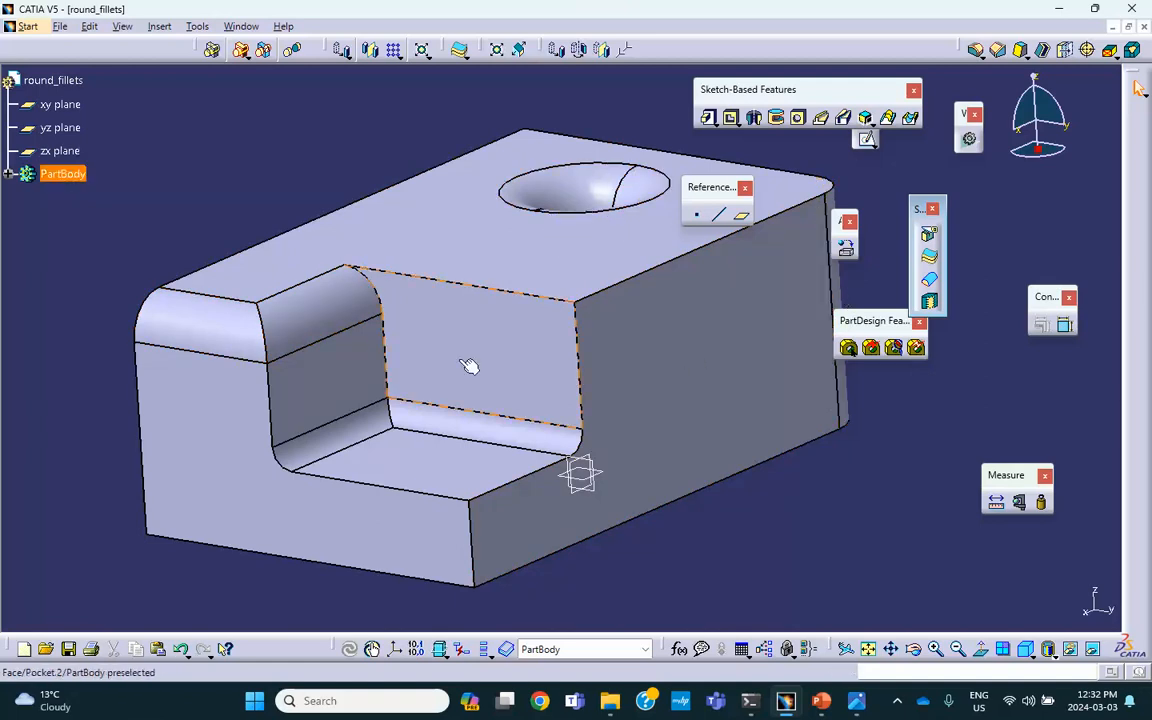
- Save the finished part as round_fillets in CATPart format in the Activities CAD Week 9 folder
middle_click_drag(781, 376, 776, 399)
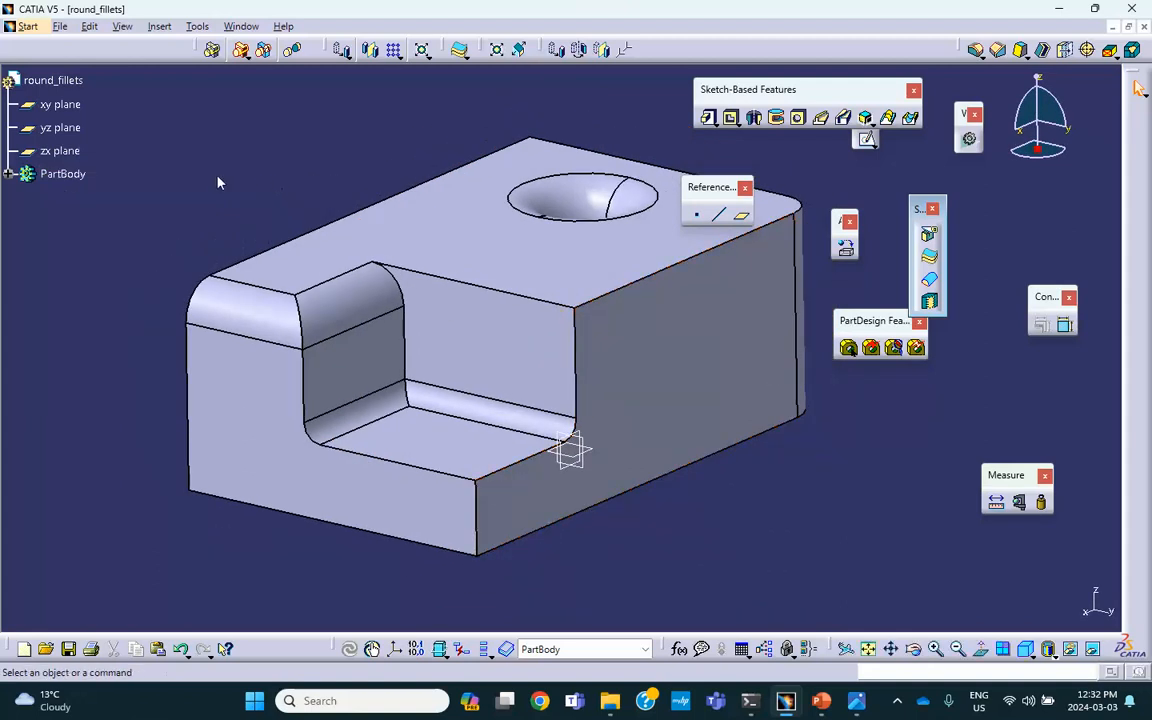
left_click(8, 174)
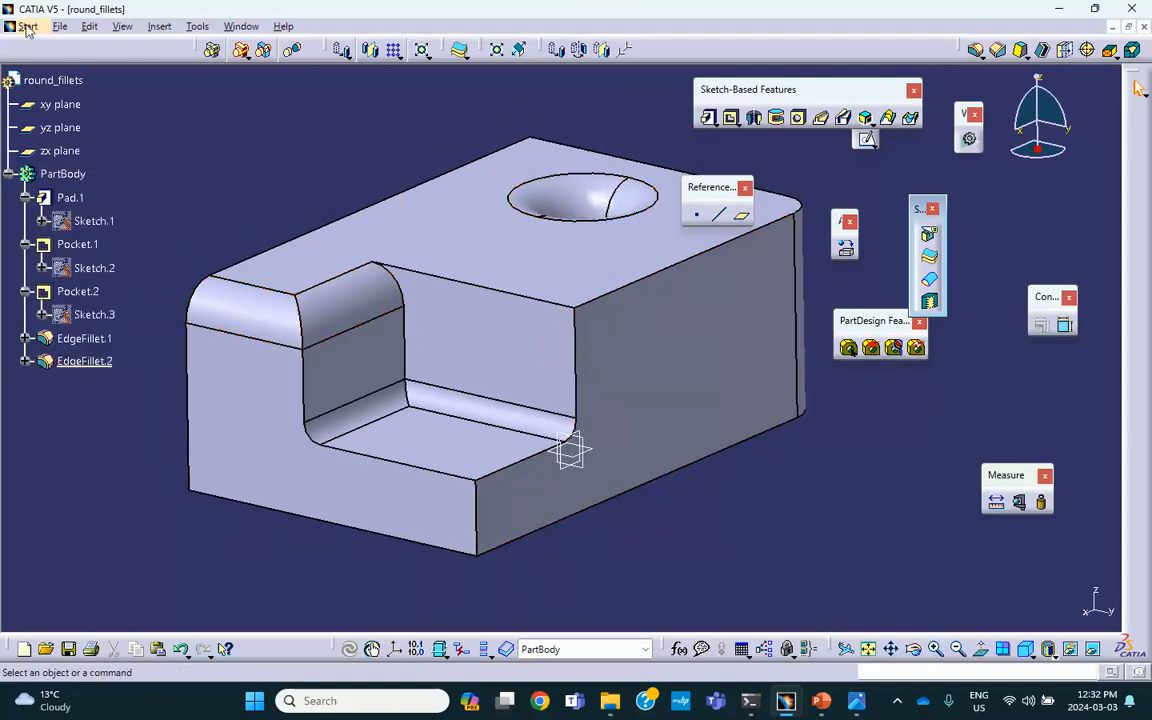
left_click(60, 26)
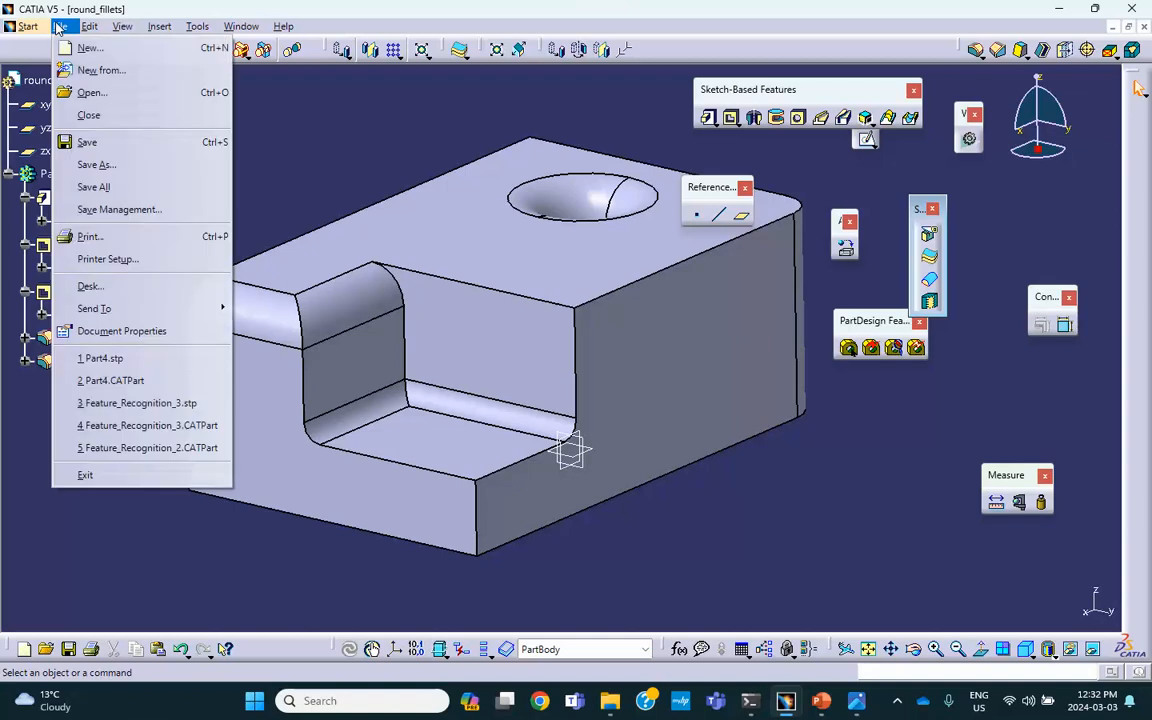
left_click(112, 209)
left_click(686, 158)
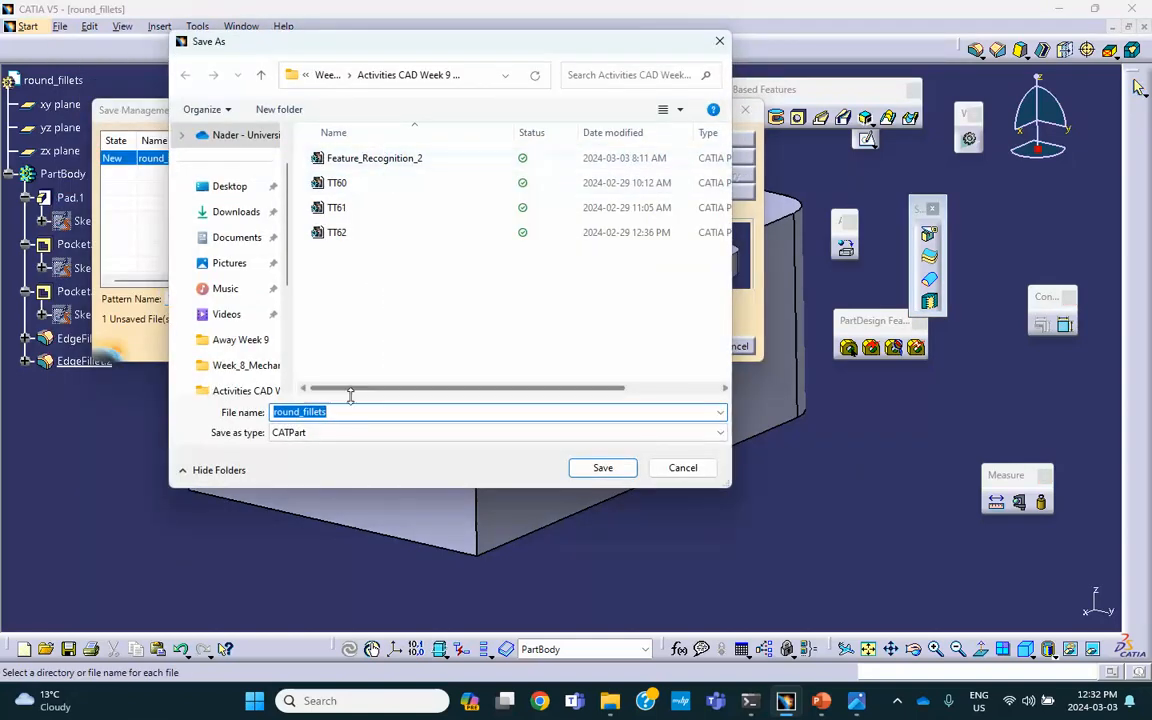
left_click(602, 468)
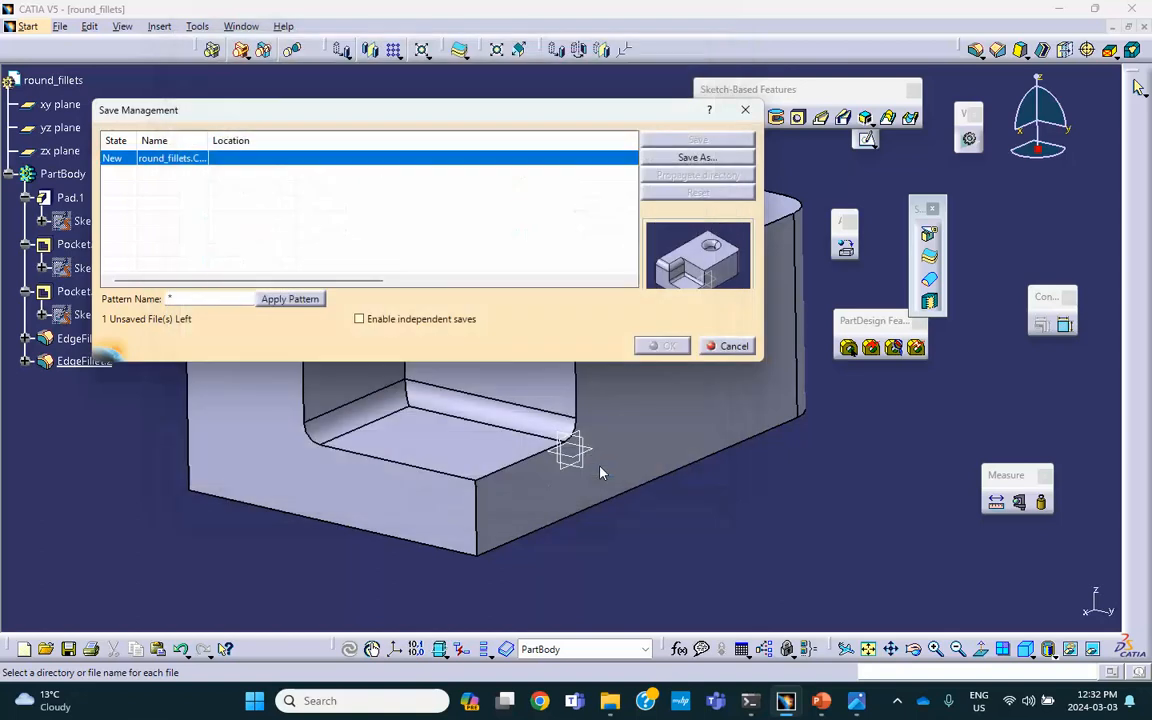
left_click(662, 346)
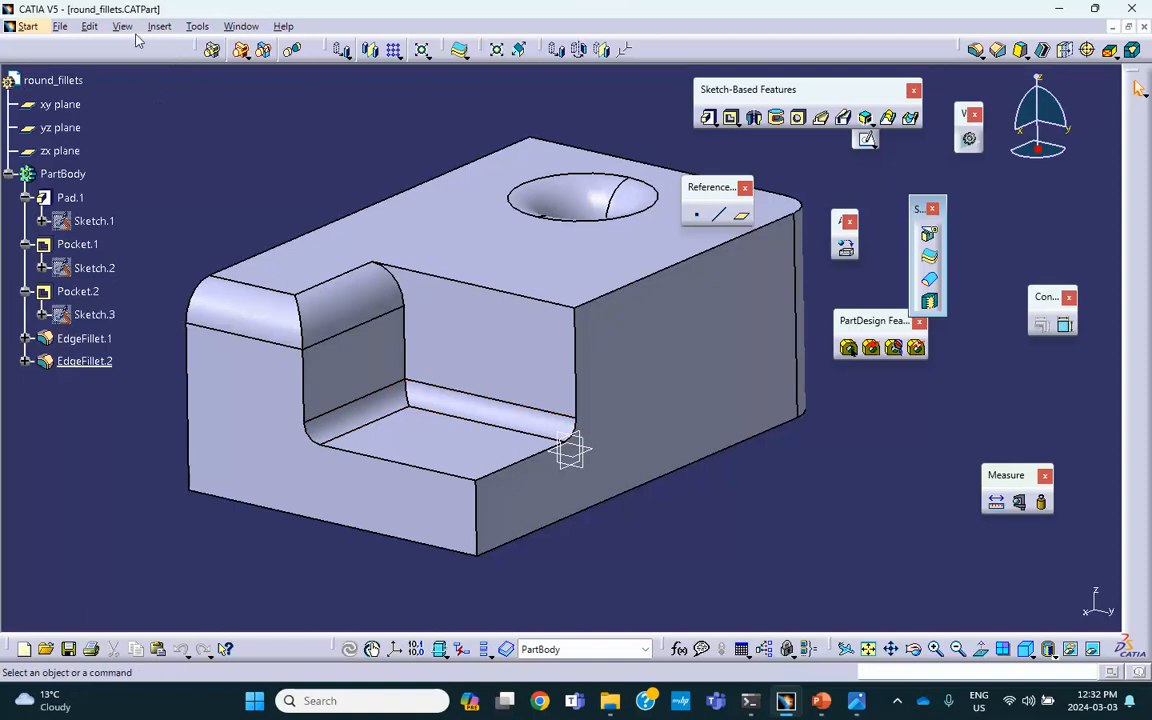
- Save a copy of the part as round_fillets in stp format in the same folder and close the part
left_click(60, 26)
left_click(120, 208)
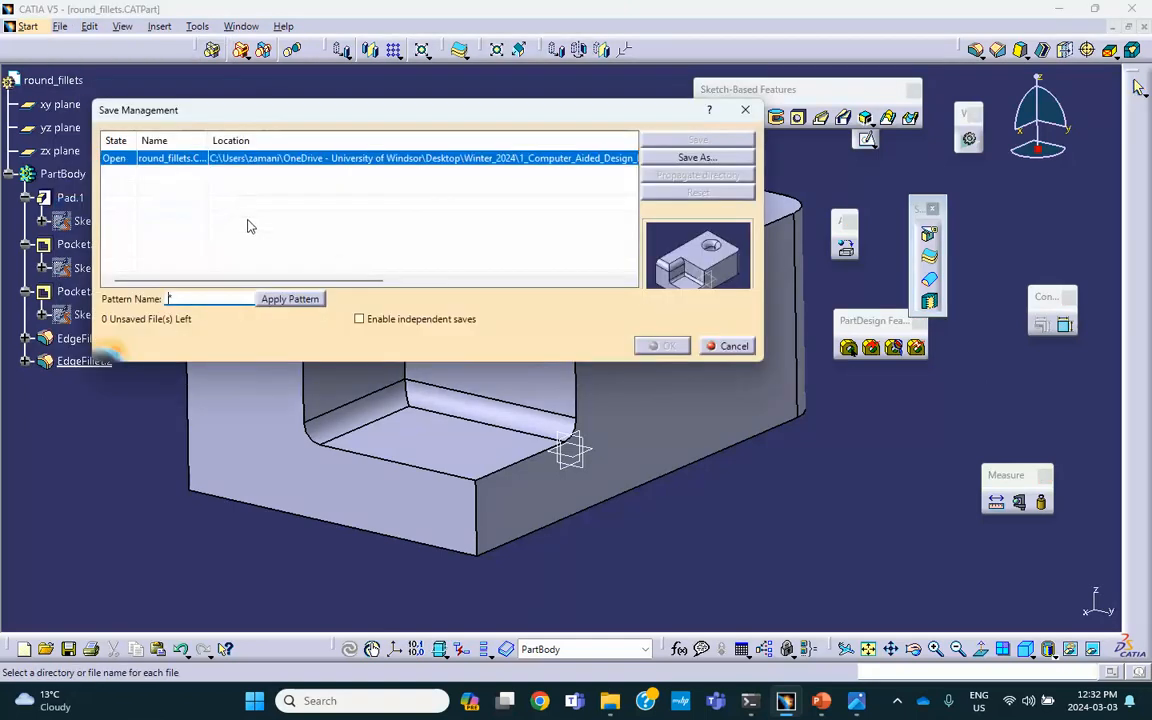
left_click(697, 158)
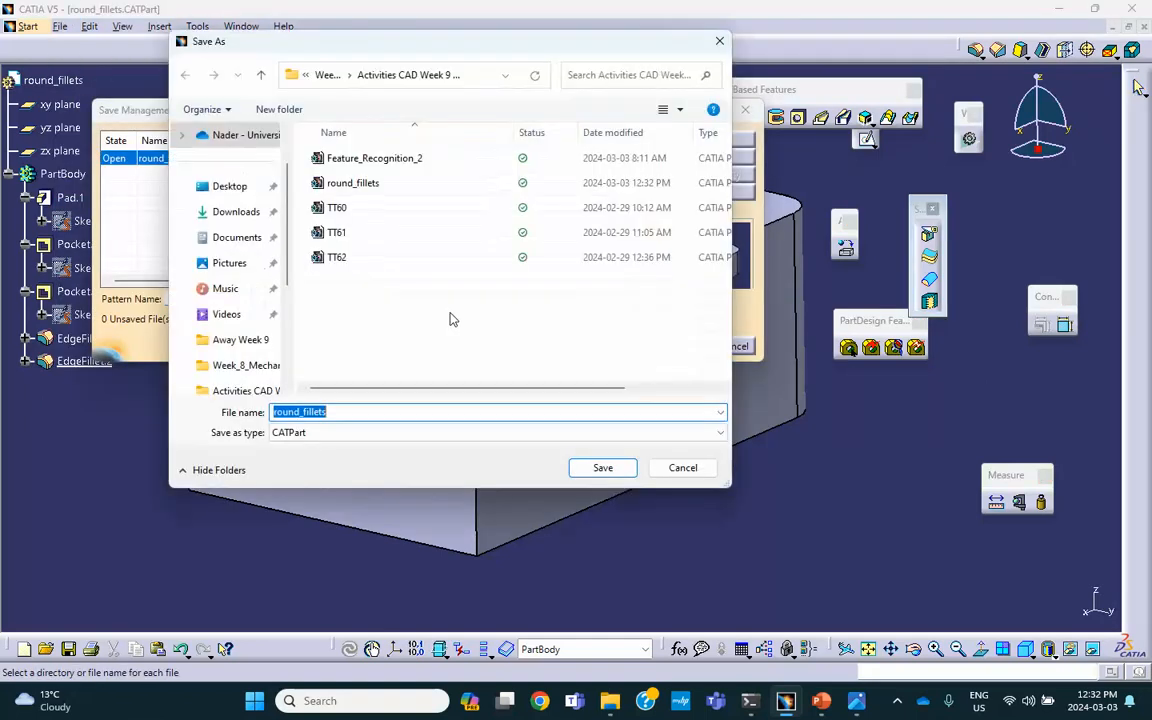
left_click(393, 432)
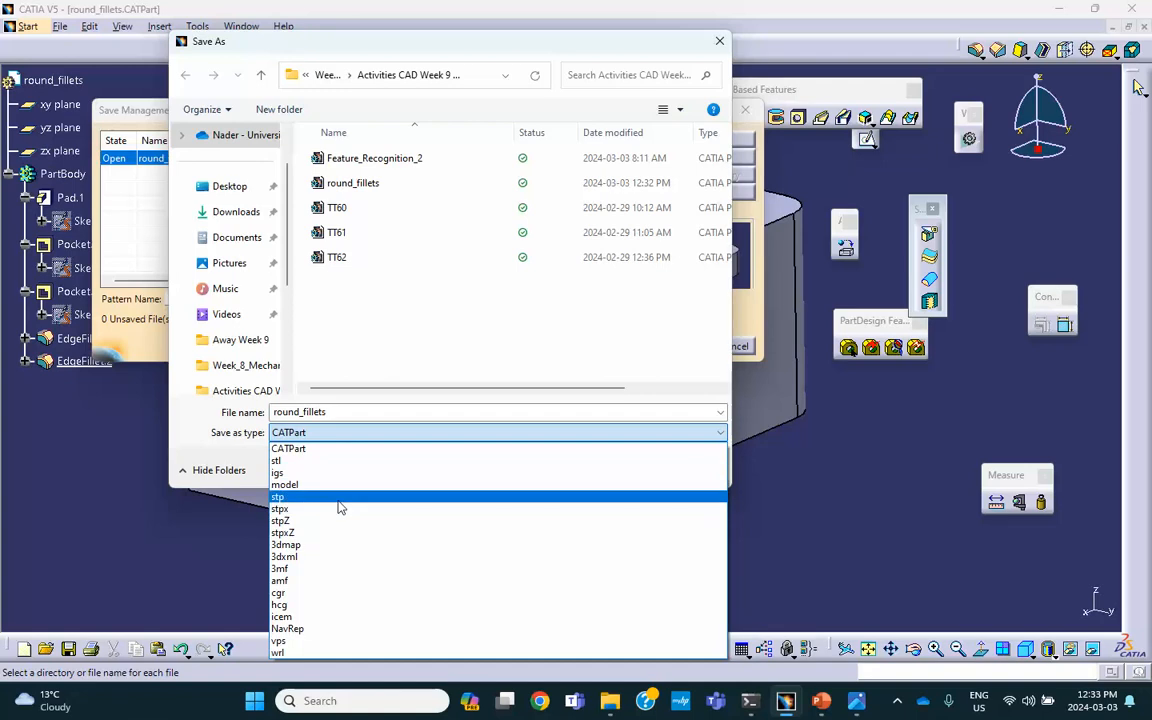
left_click(337, 497)
left_click(603, 468)
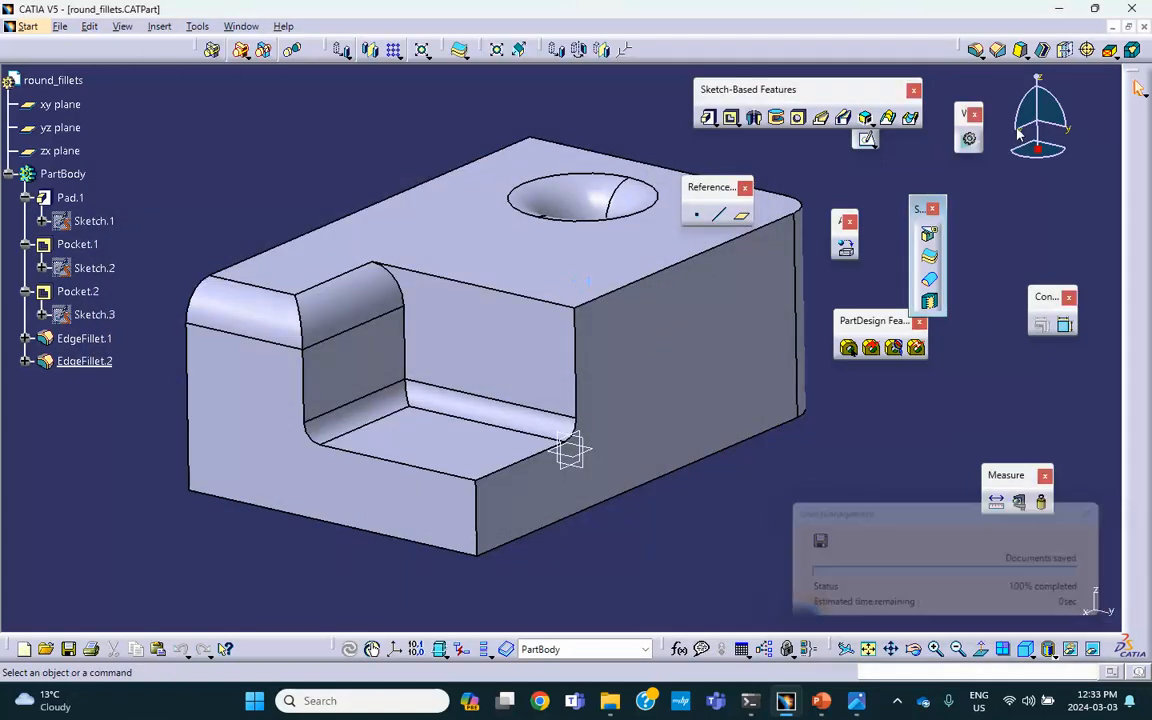
left_click(1145, 27)
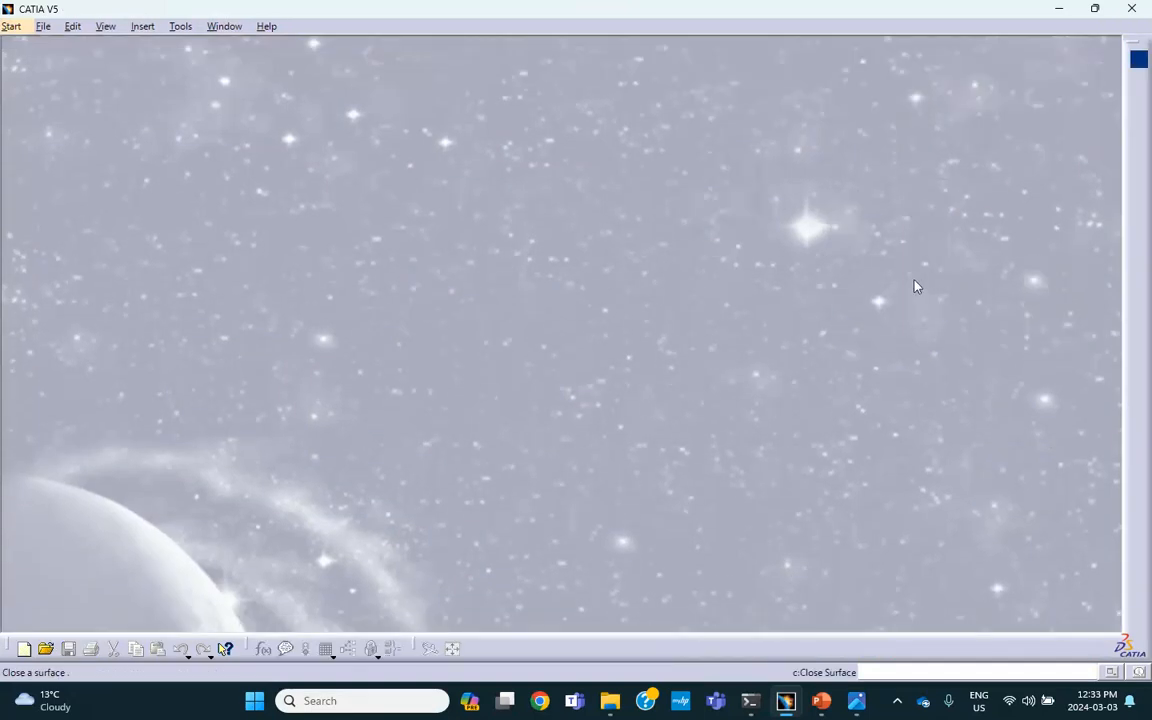
- Browse from the desktop's Winter_2024 folder through the Computer Aided Design course folder and Week_9_CAD_W24_AWAY to examine the saved activity files
left_click(1058, 10)
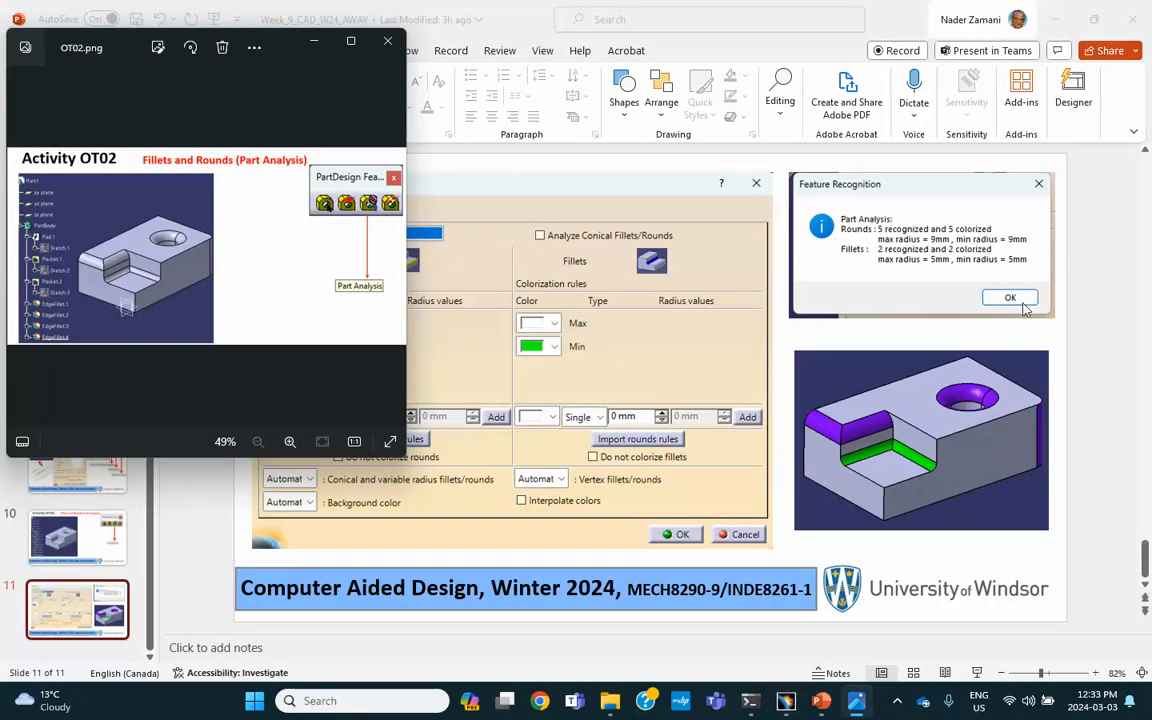
left_click(1060, 19)
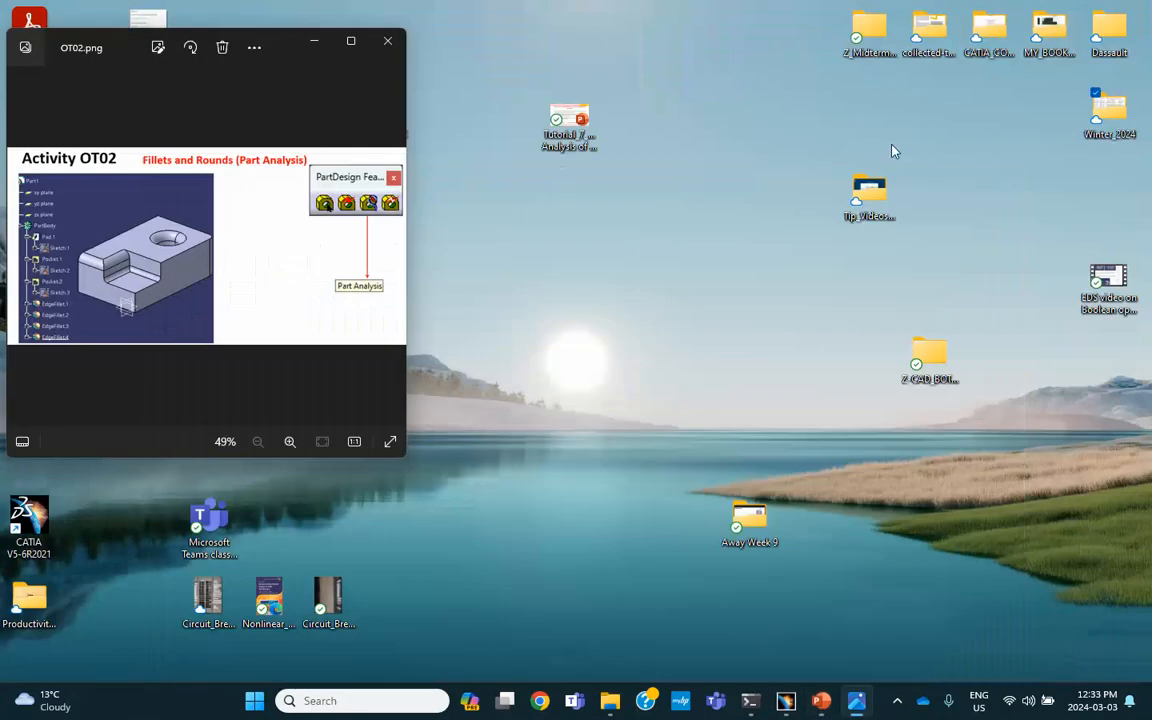
double_click(1115, 117)
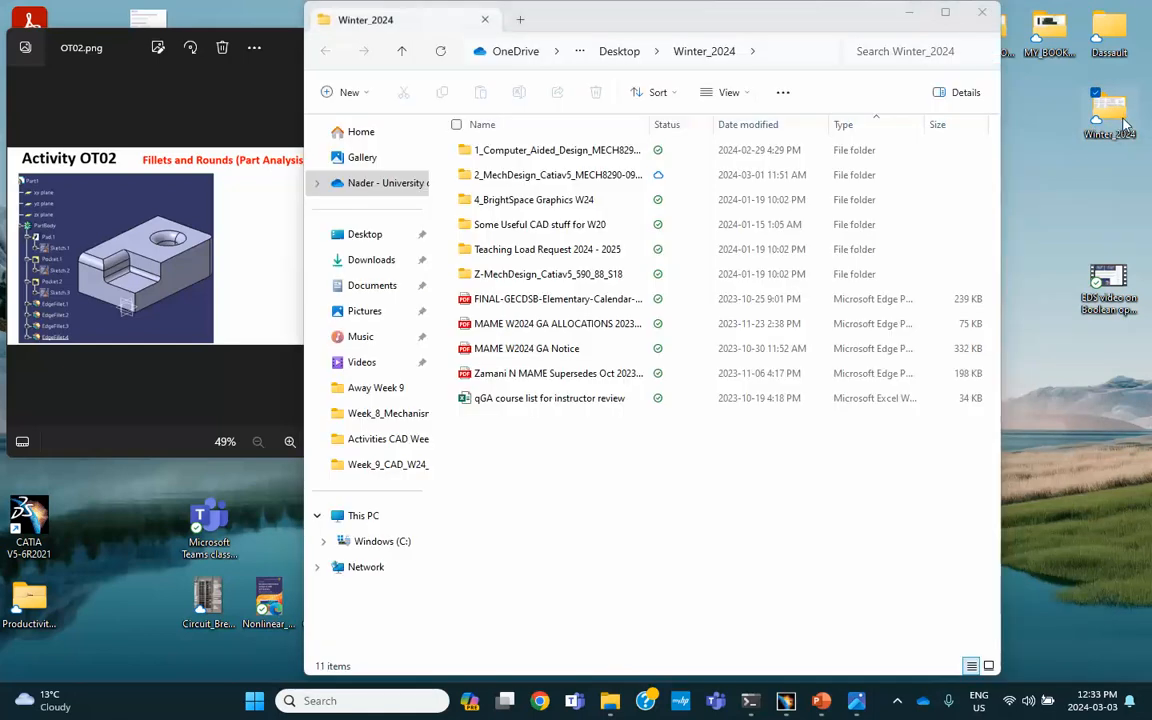
double_click(530, 150)
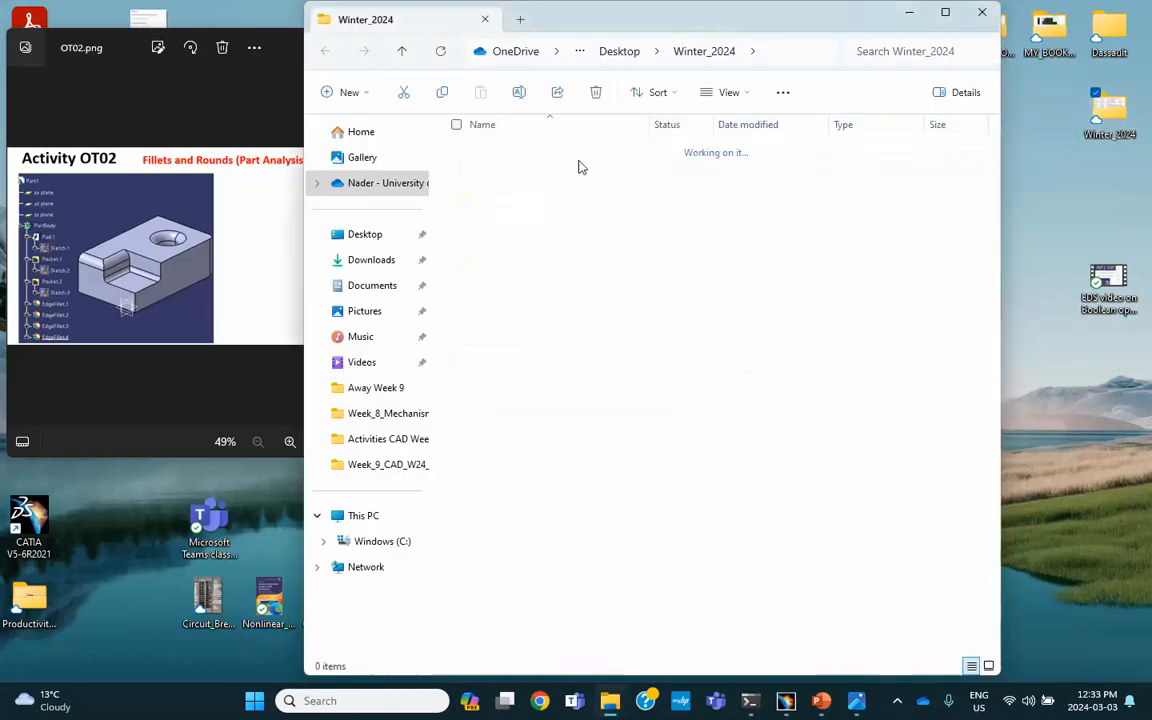
double_click(517, 472)
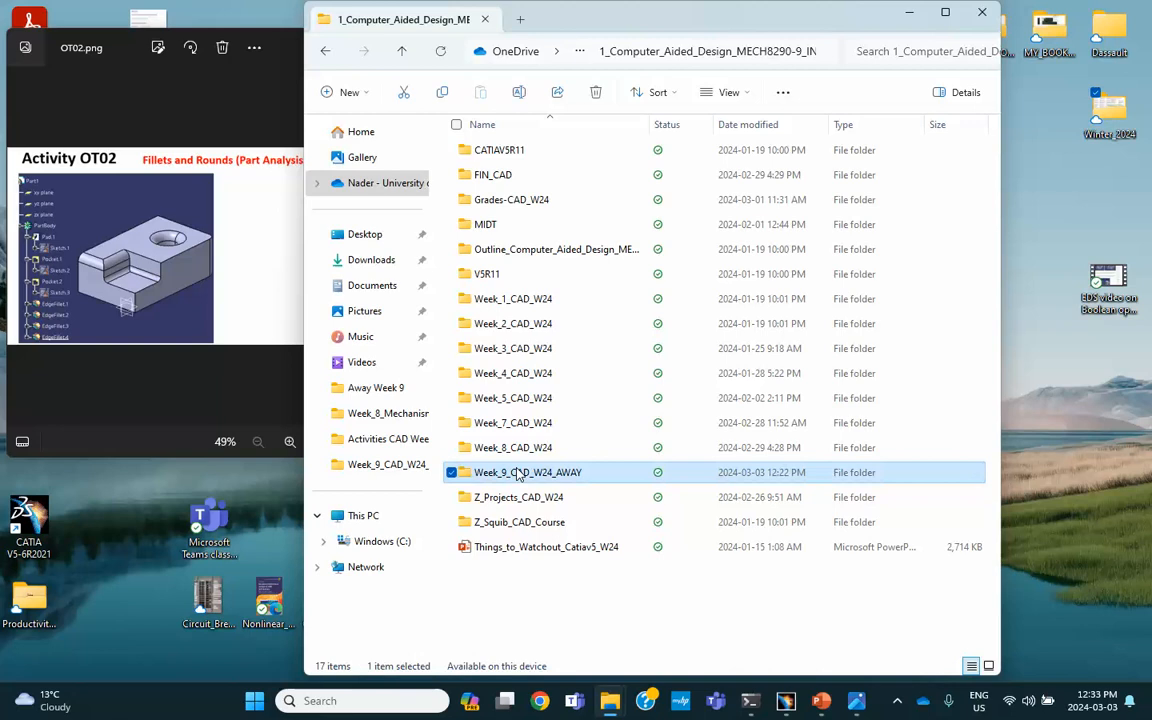
double_click(520, 150)
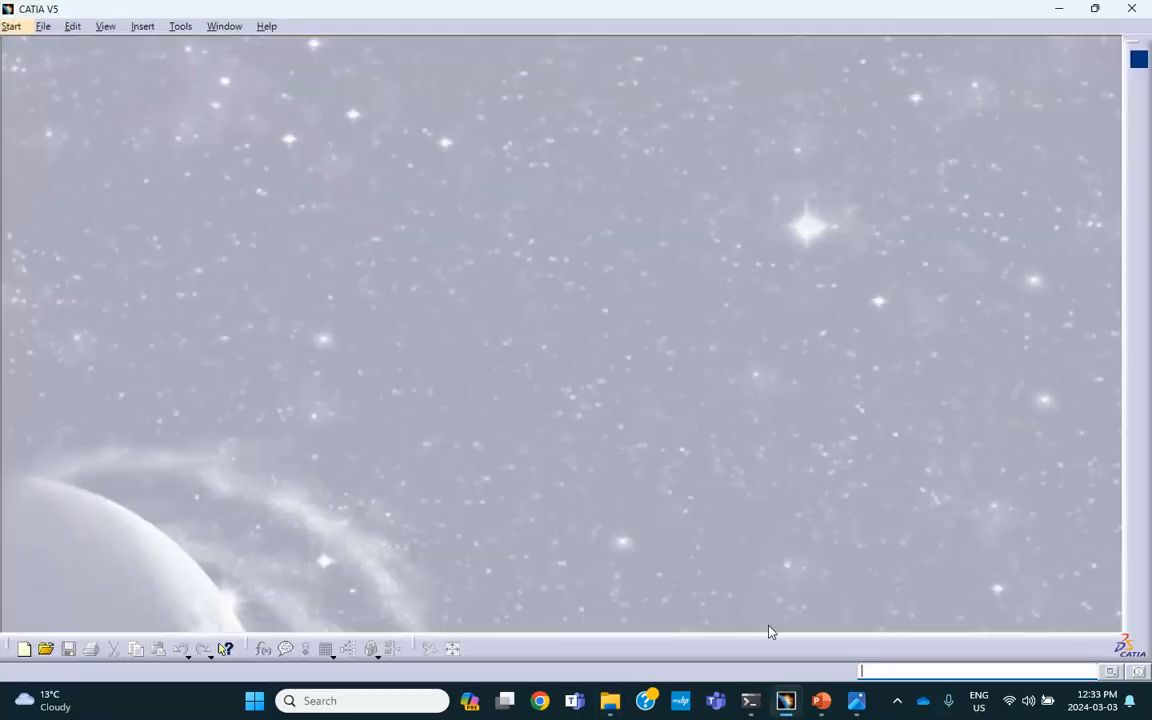
- Open round_fillets.stp in CATIA and dismiss the import report
left_click(55, 27)
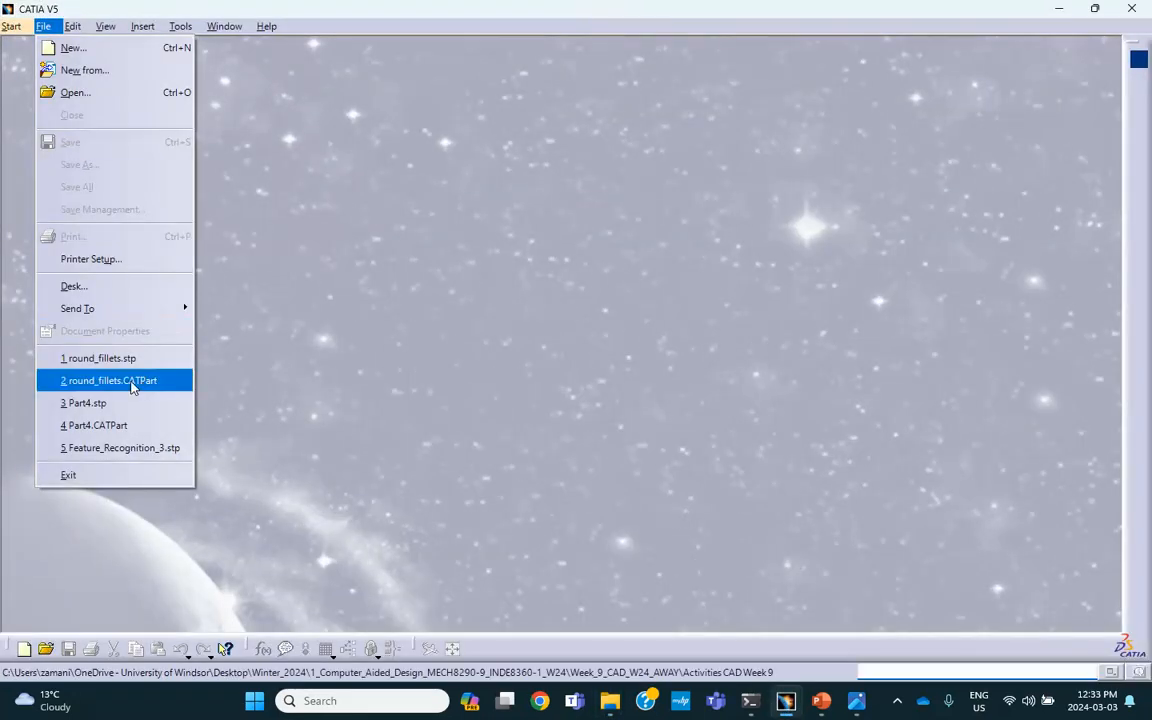
left_click(125, 94)
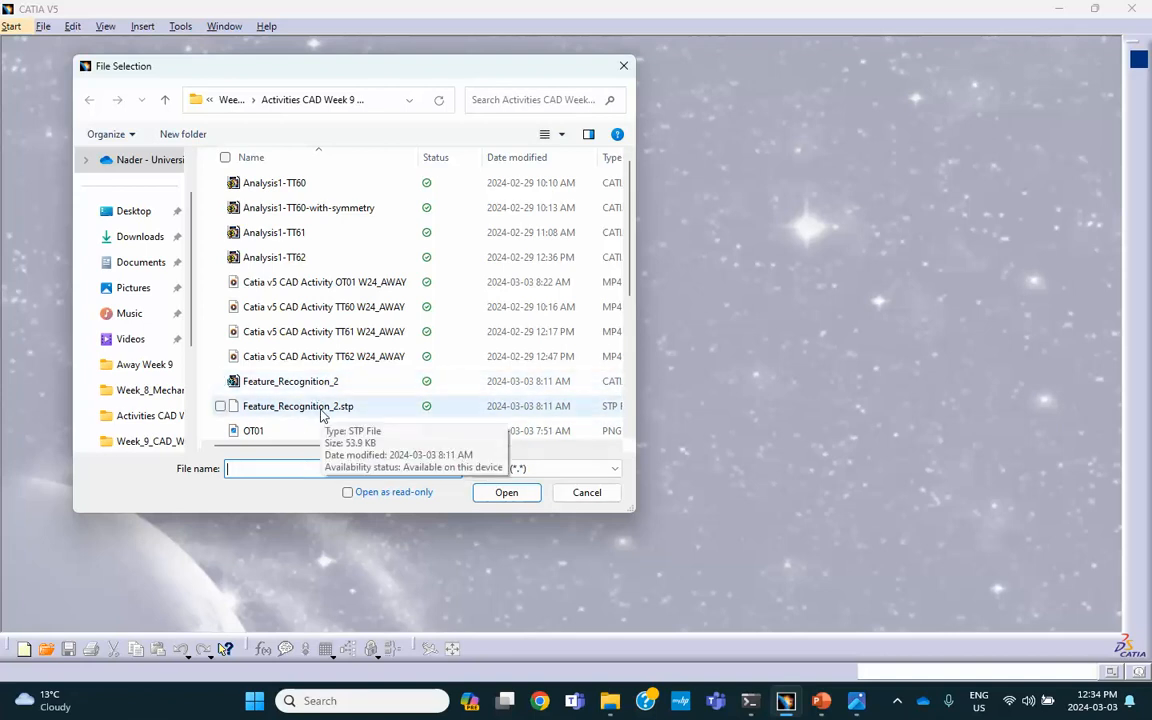
scroll(318, 418, "down", 2)
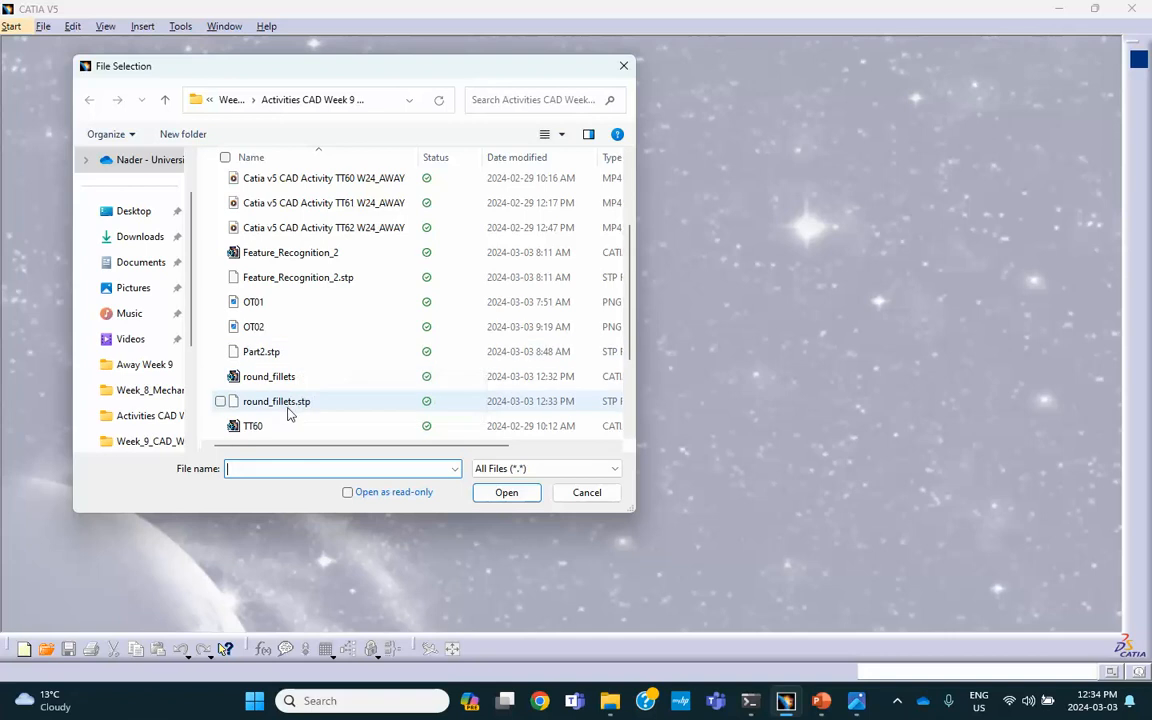
left_click(270, 405)
left_click(506, 490)
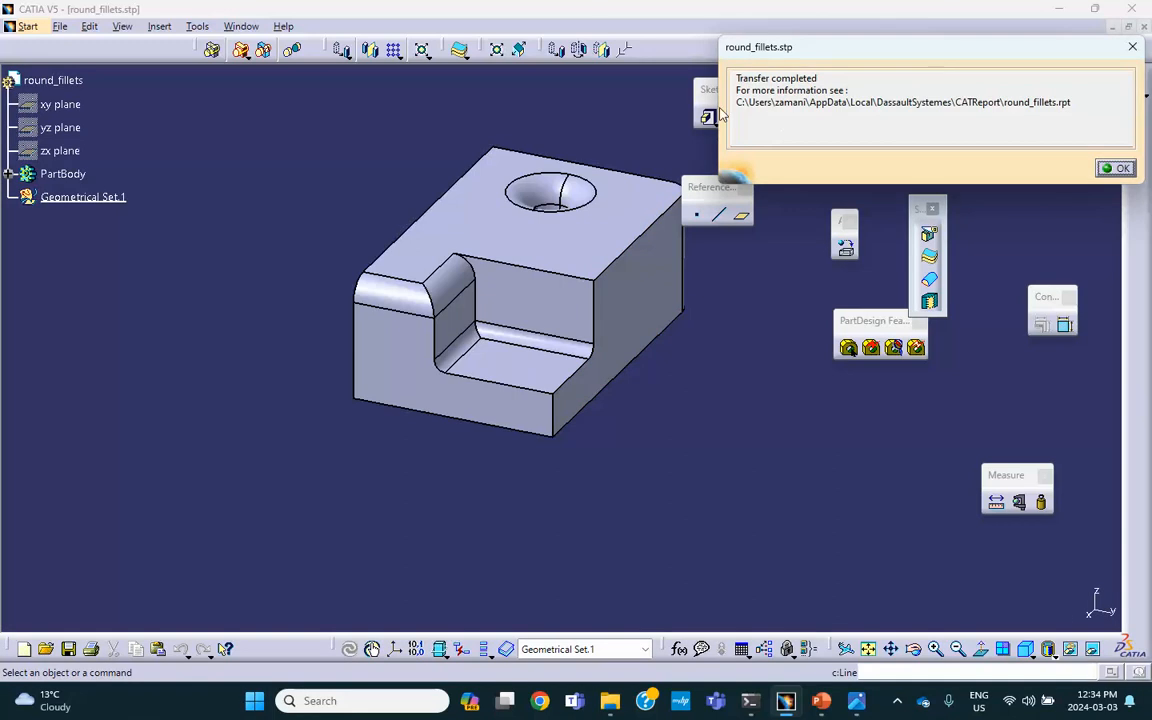
left_click(1114, 168)
- Delete the empty Geometrical Set.1 from the imported part and expand PartBody in the tree
middle_click_drag(613, 165, 516, 168)
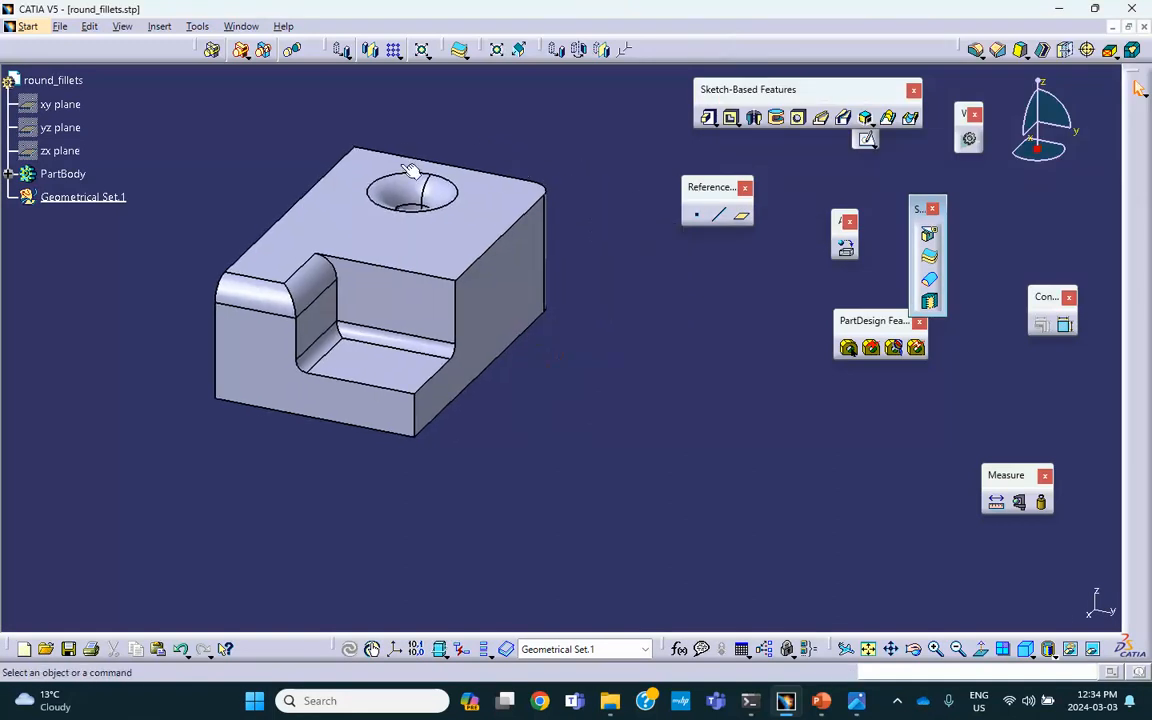
right_click(100, 204)
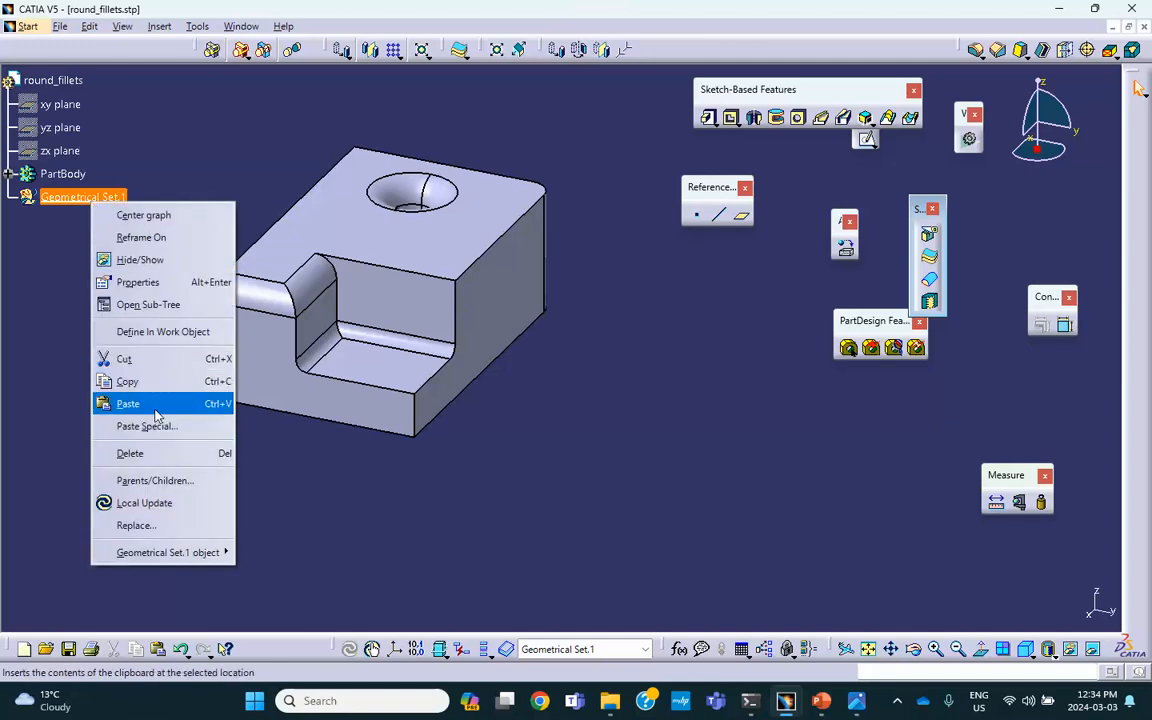
left_click(140, 453)
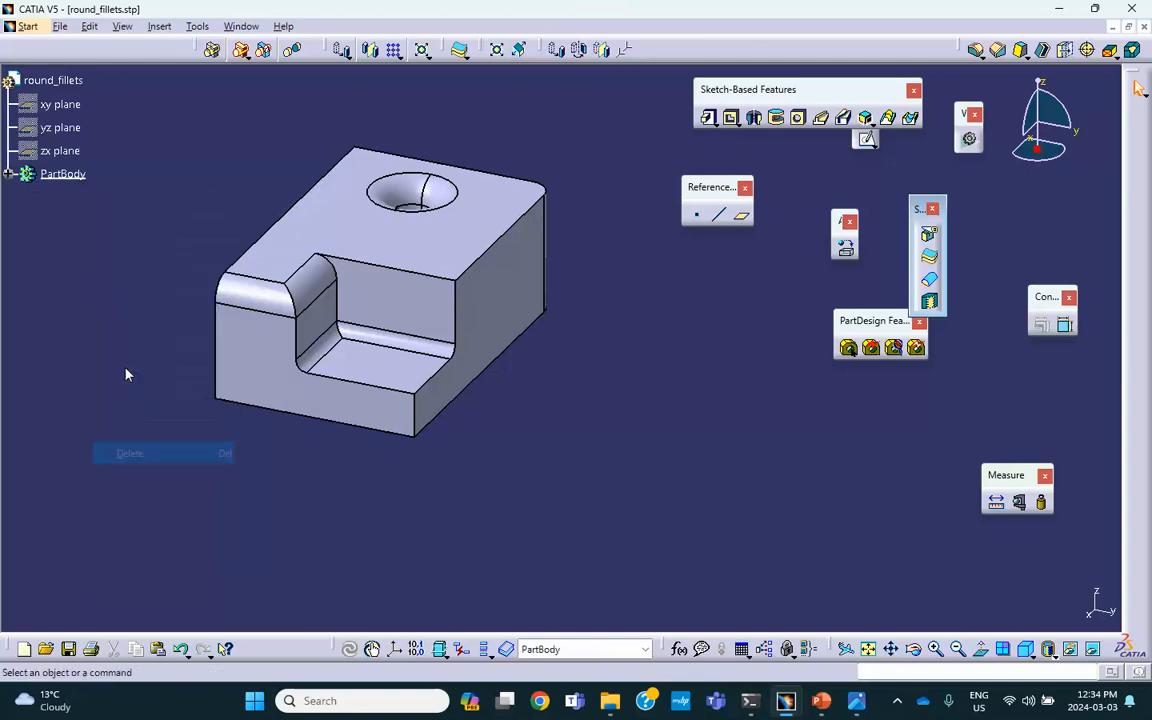
left_click(7, 176)
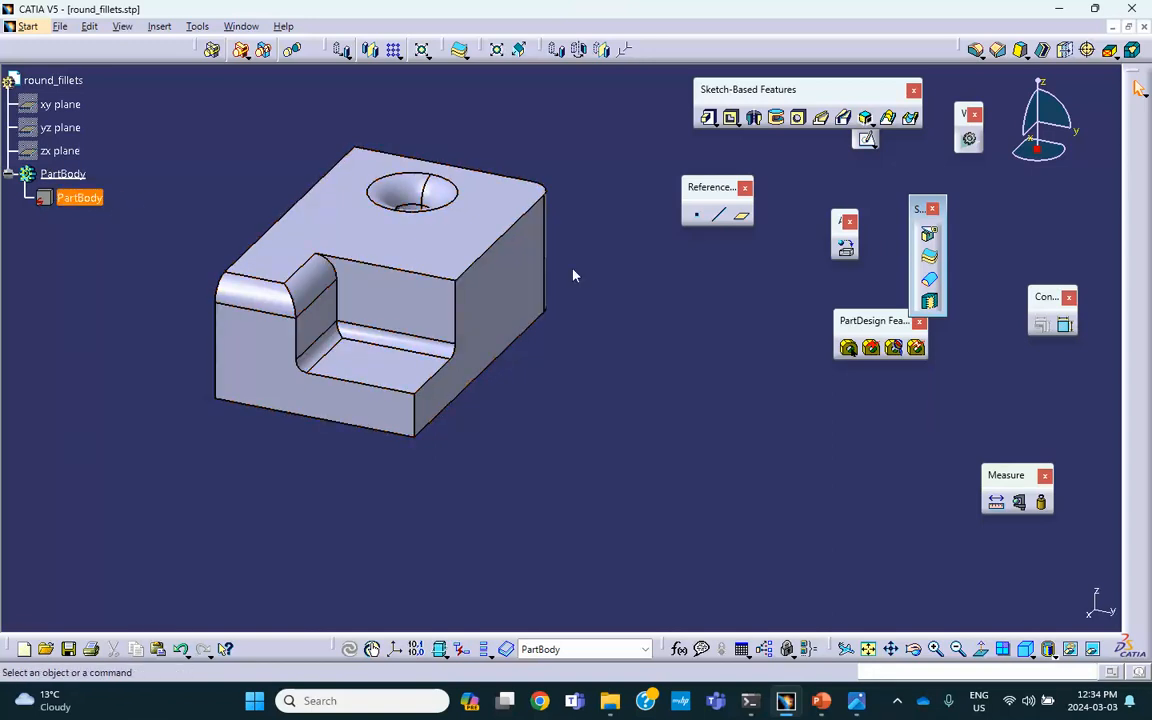
- Define the imported solid under PartBody as the in-work object, with the feature recognition tools moved nearer the model
left_click_drag(878, 321, 792, 356)
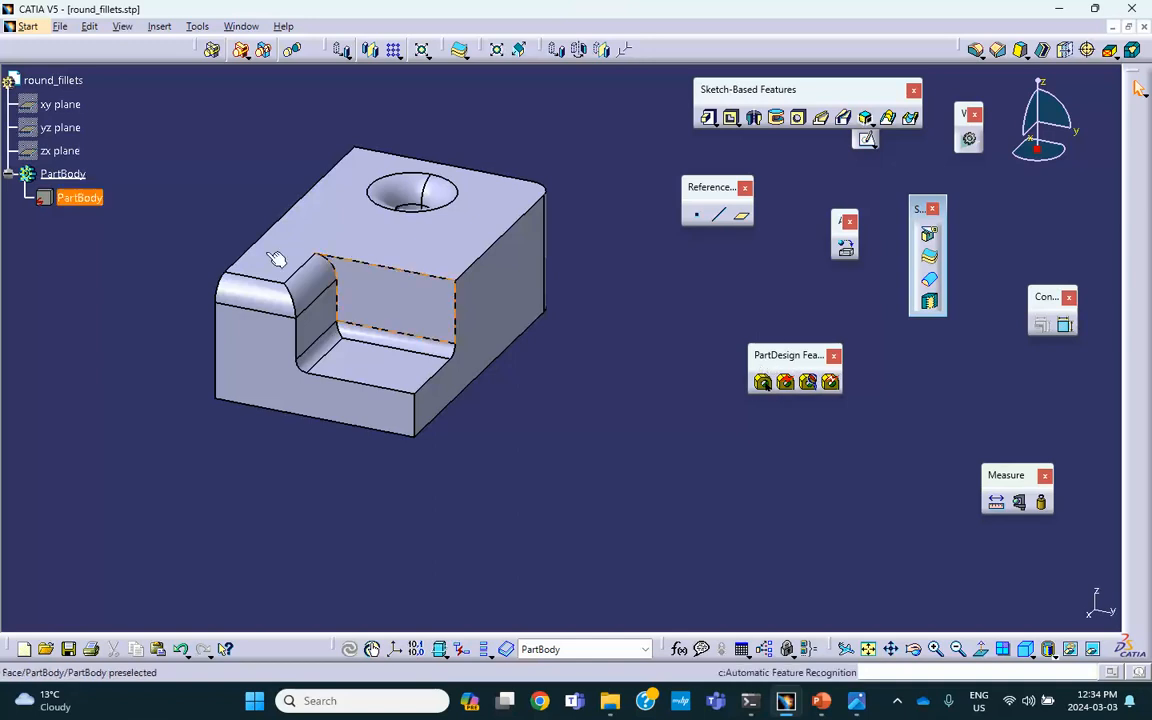
left_click(84, 201)
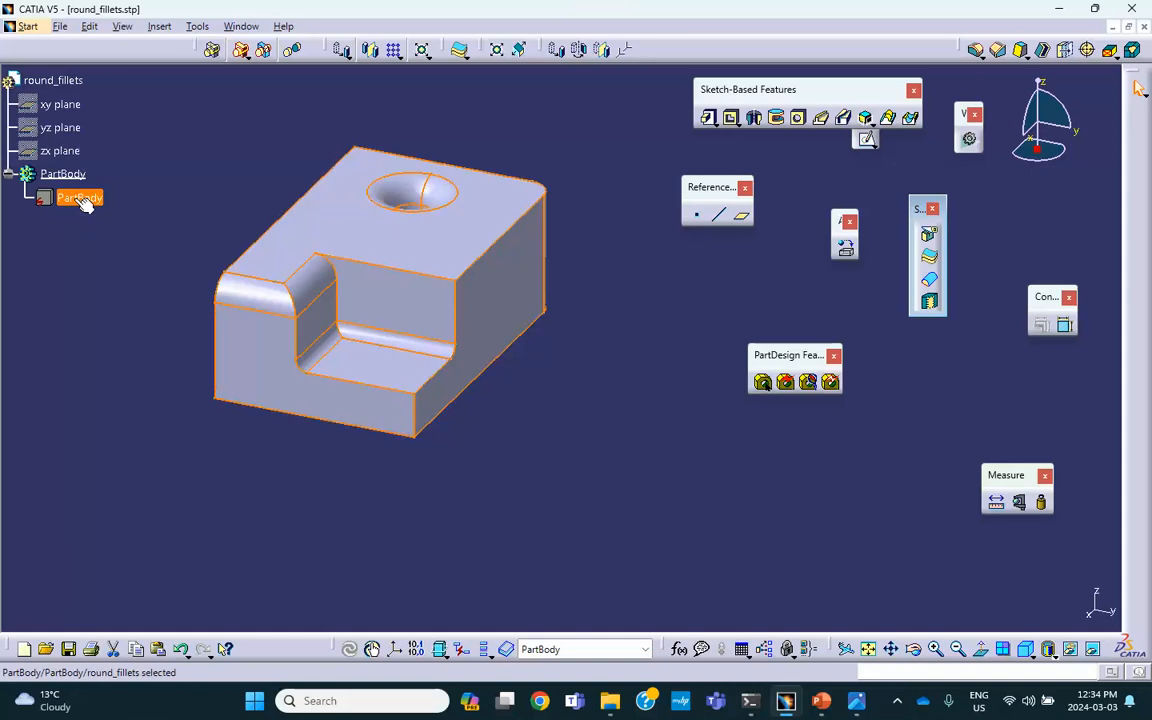
right_click(82, 200)
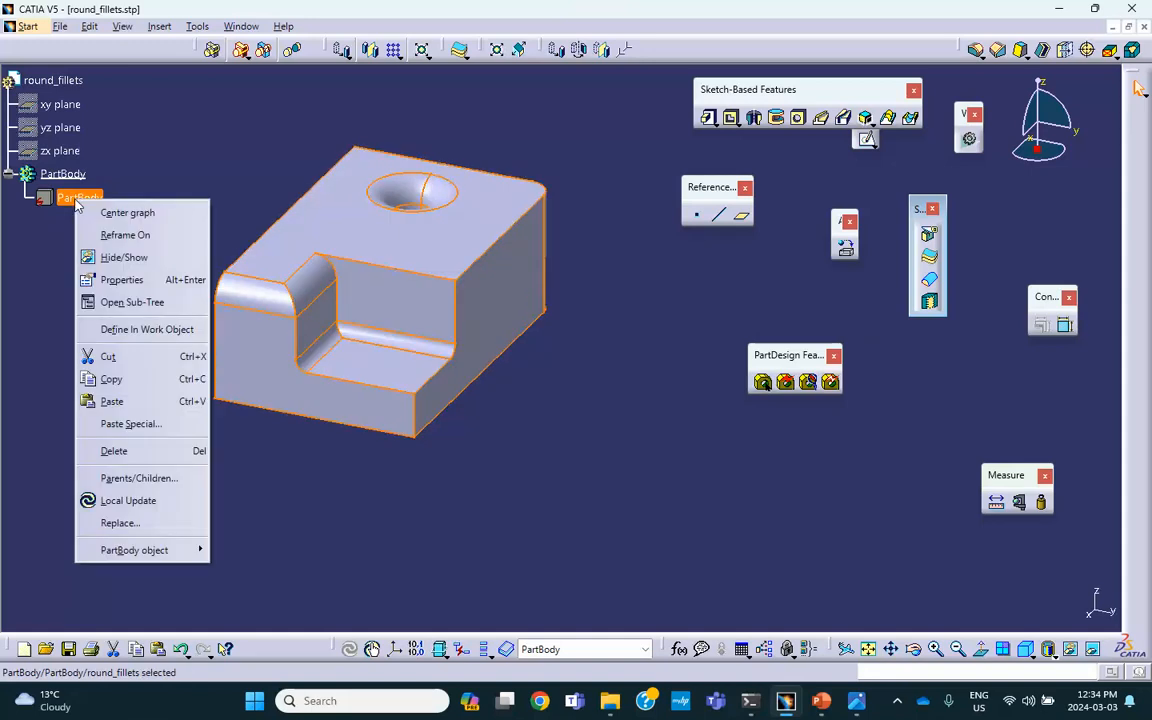
left_click(140, 337)
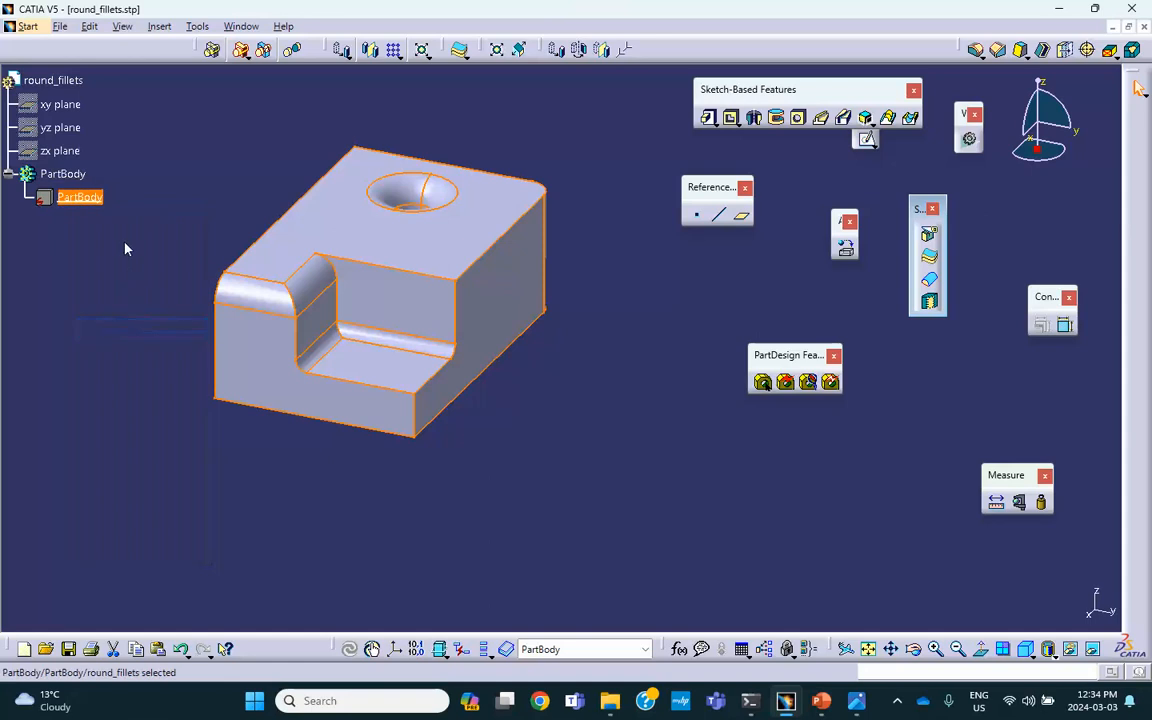
left_click(123, 241)
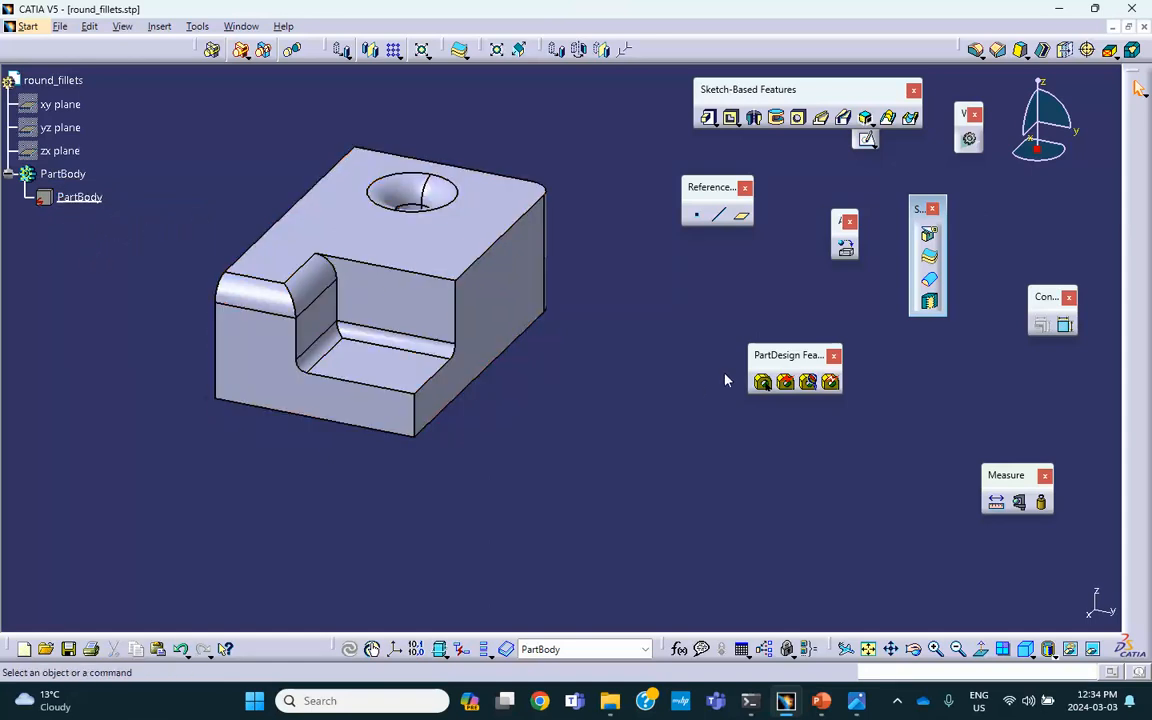
middle_click_drag(695, 453, 632, 470)
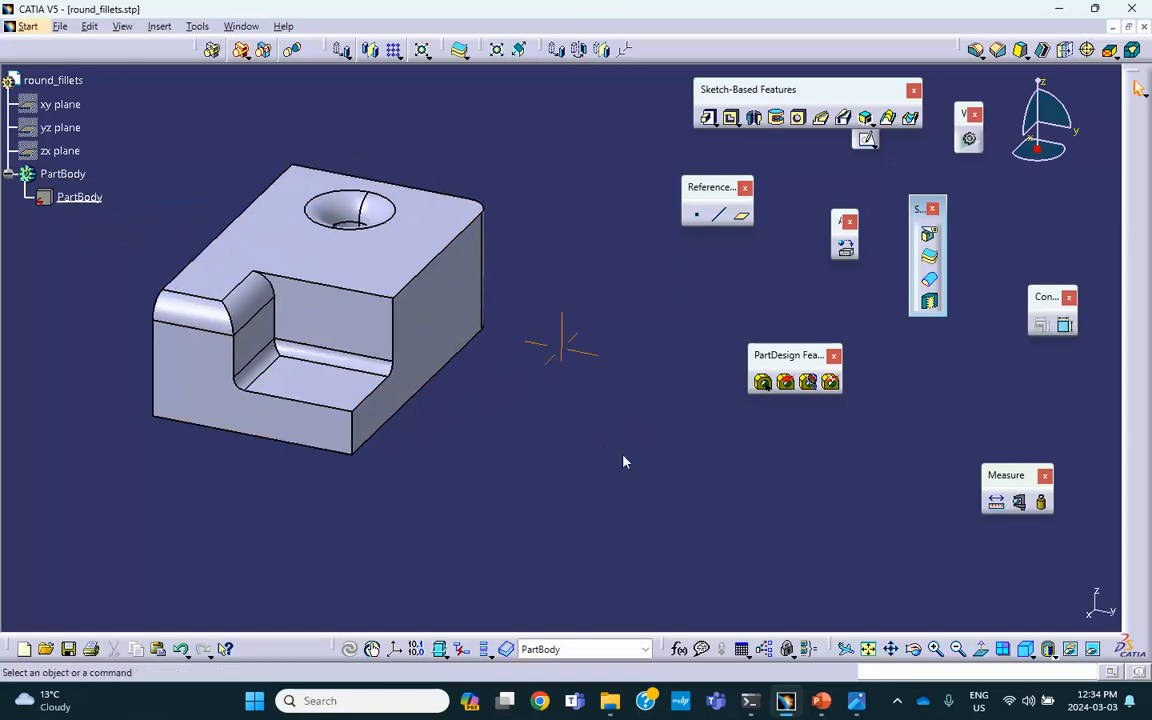
- Switch to PowerPoint to review the feature recognition tools on slide 9 for Activity OT02, and return to CATIA
left_click(822, 704)
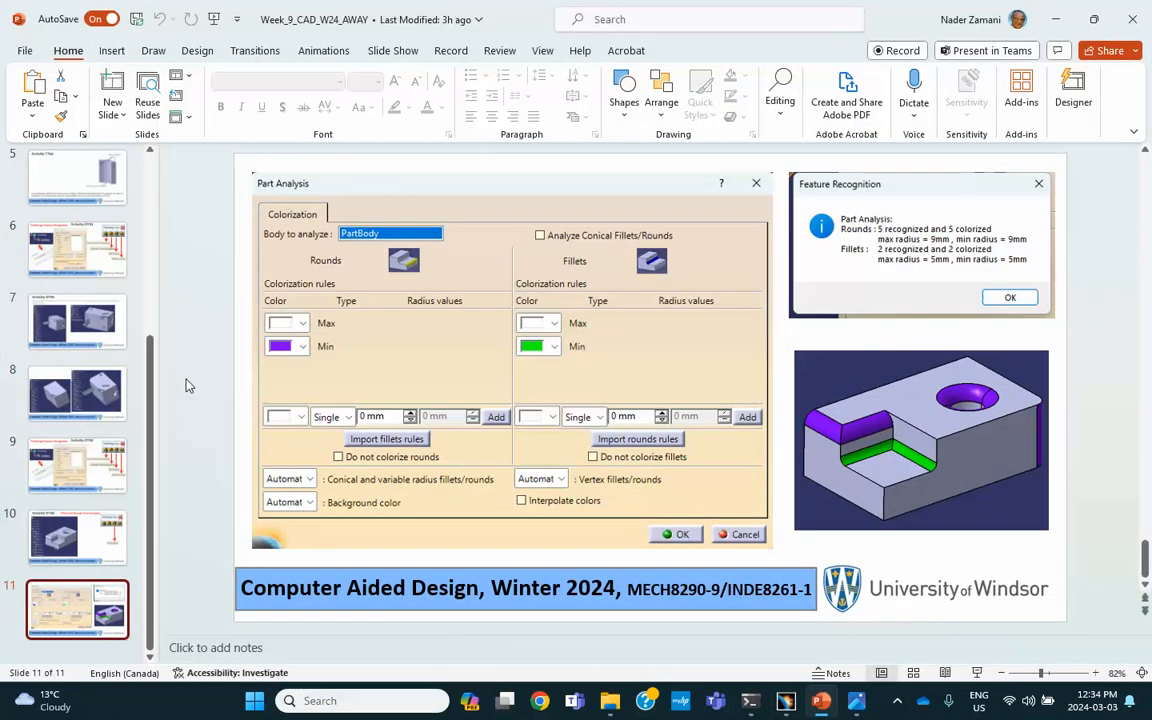
left_click(72, 473)
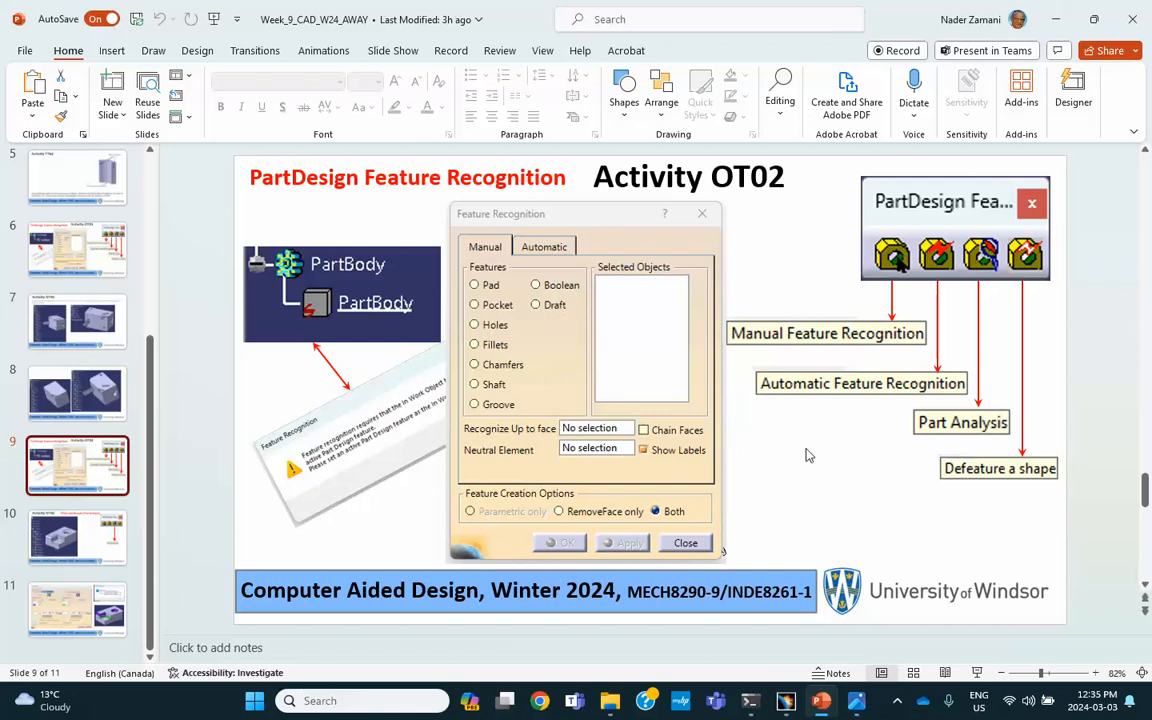
left_click(778, 686)
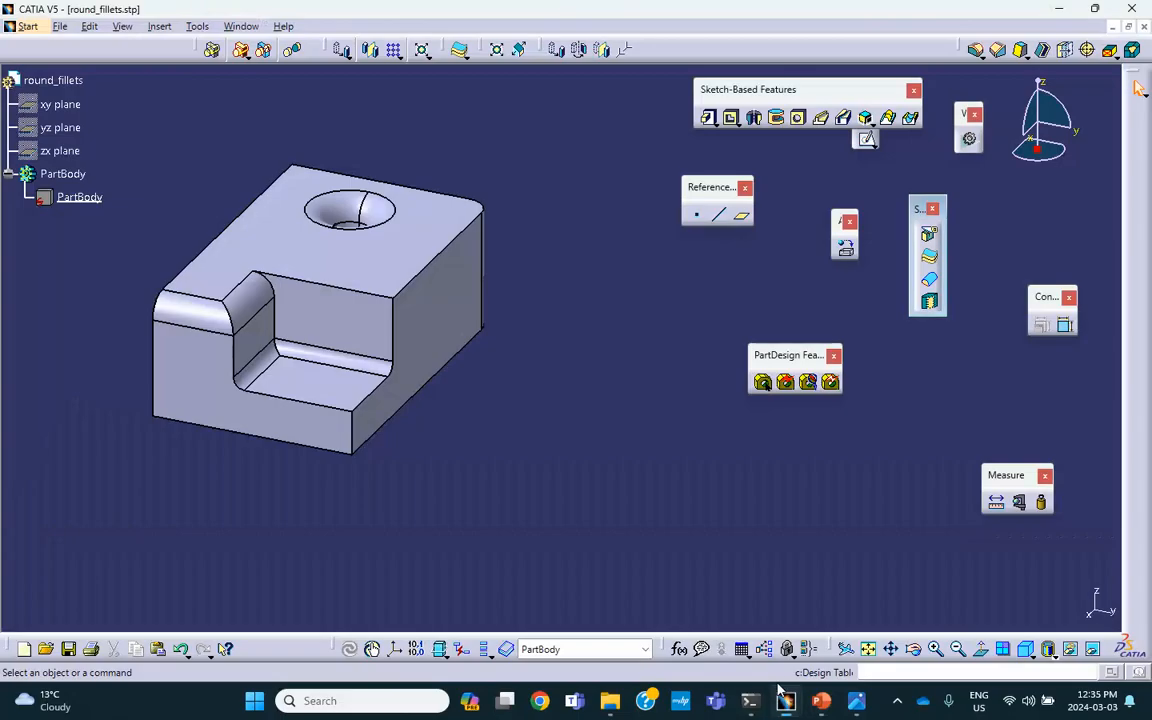
- Start Part Analysis with PartBody as the body to analyze
left_click(808, 383)
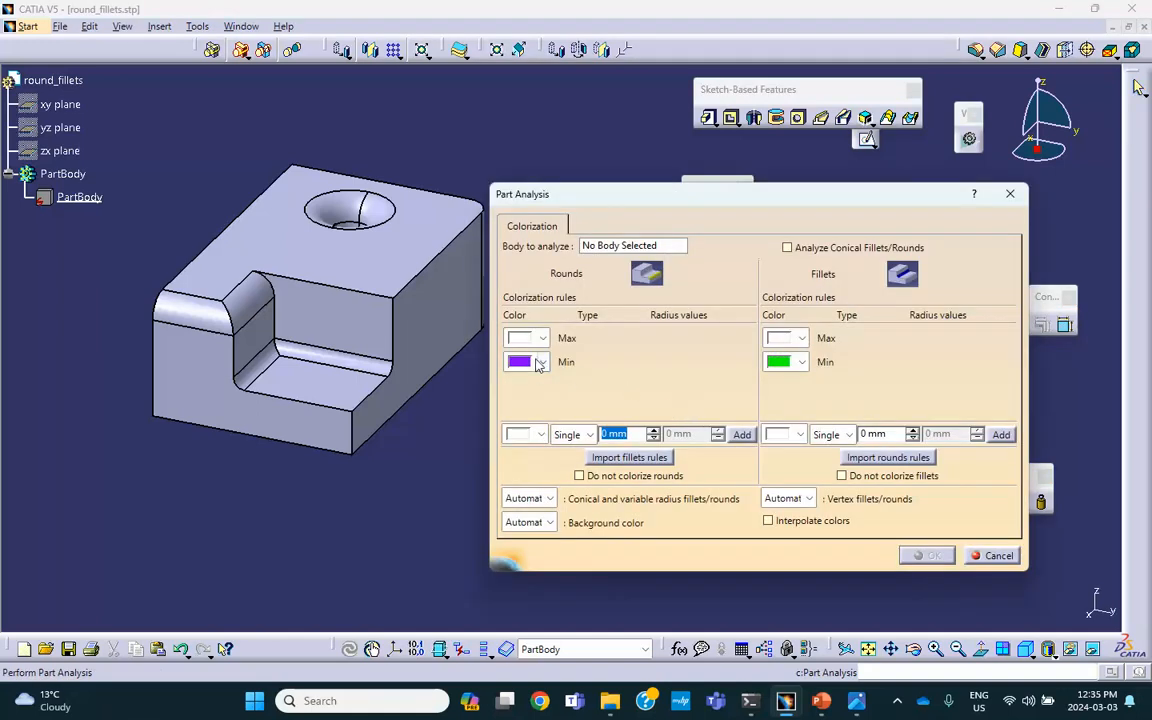
left_click(258, 237)
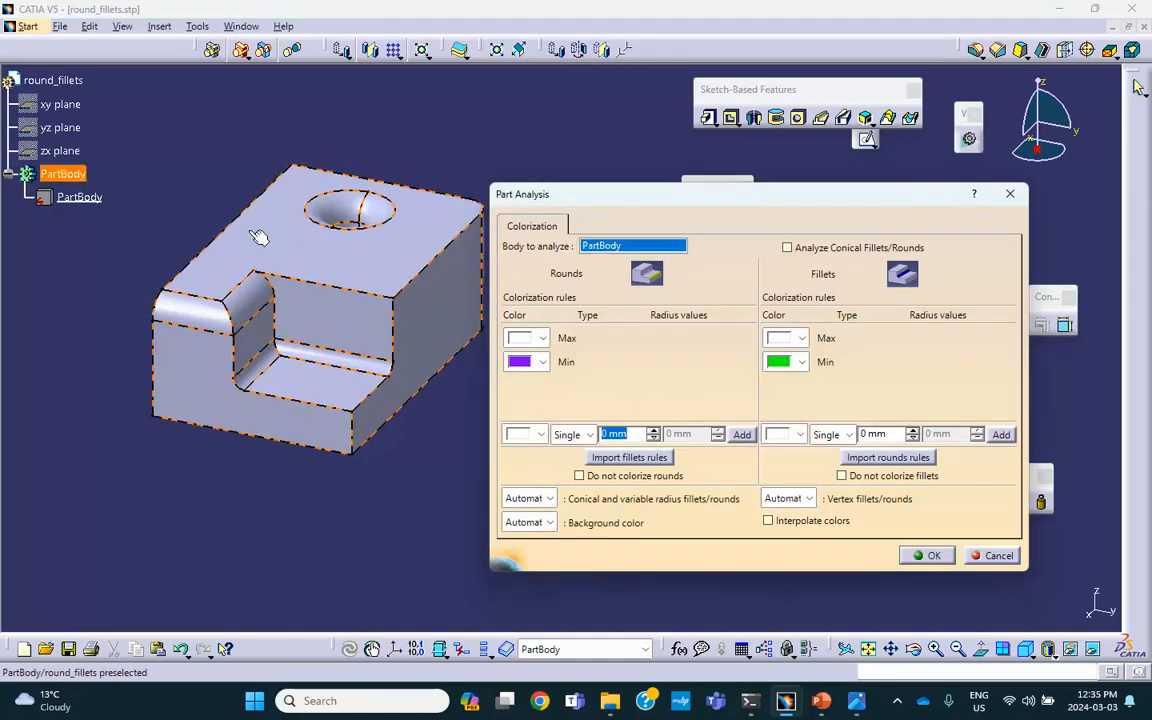
- Reset the Min colorization colour to white for both rounds and fillets
left_click(543, 363)
left_click(545, 365)
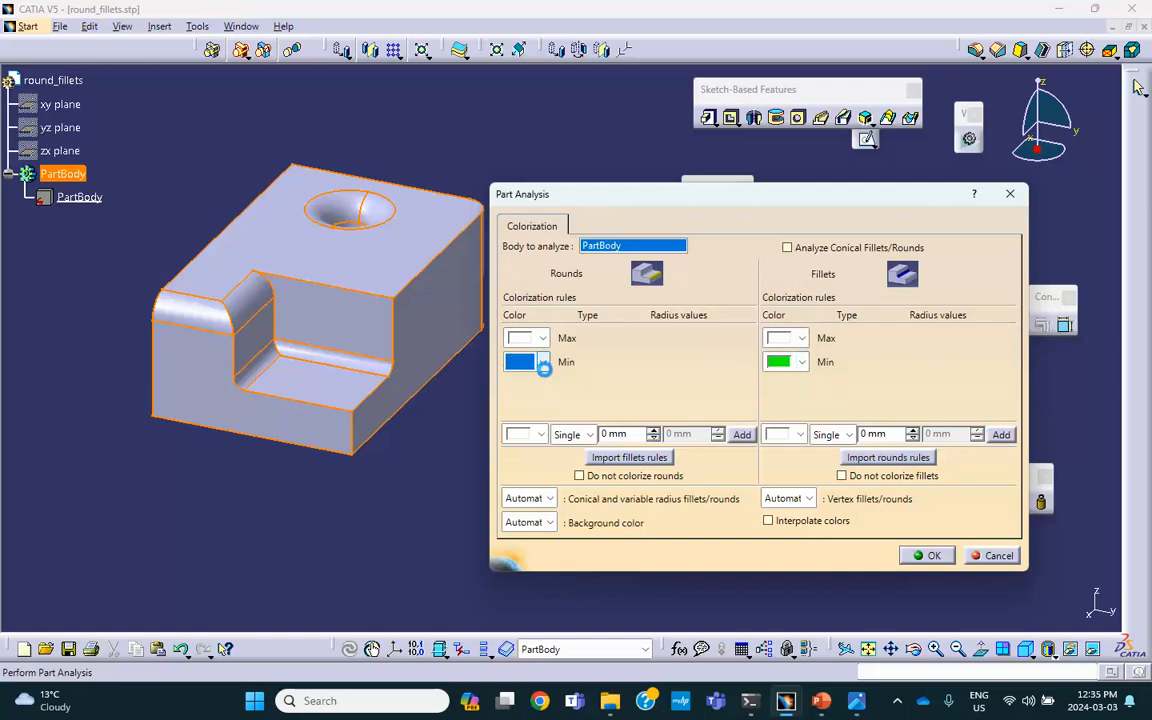
left_click(542, 362)
left_click(527, 405)
left_click(801, 362)
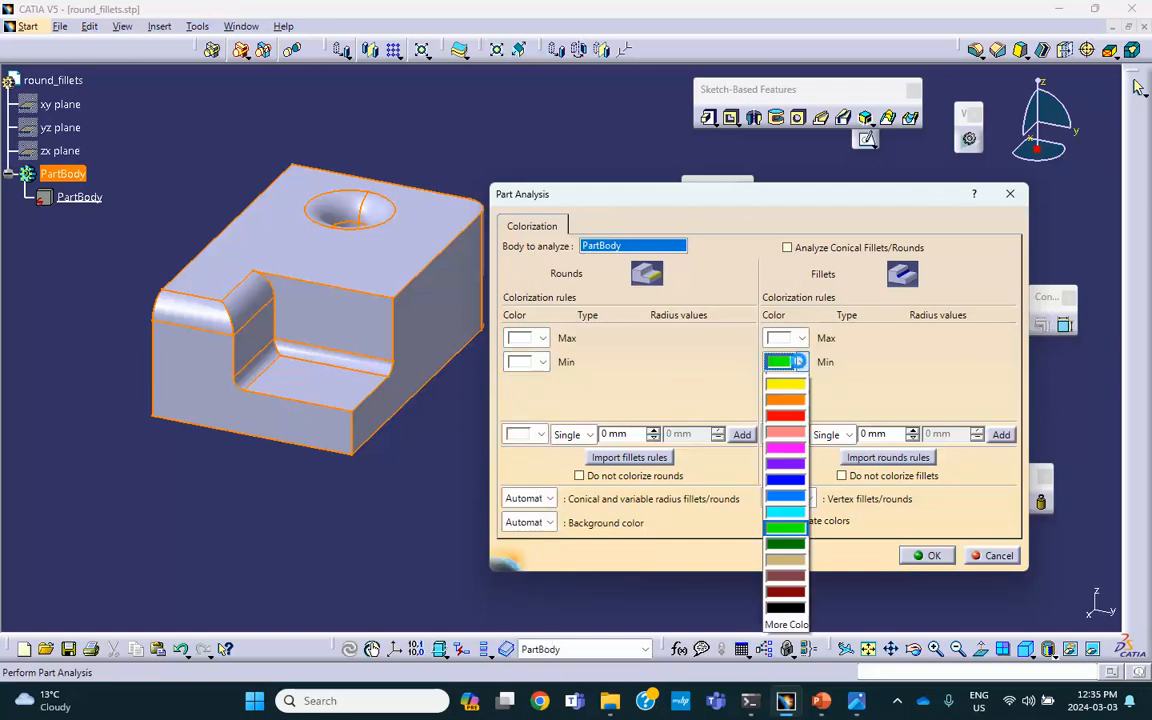
left_click(786, 404)
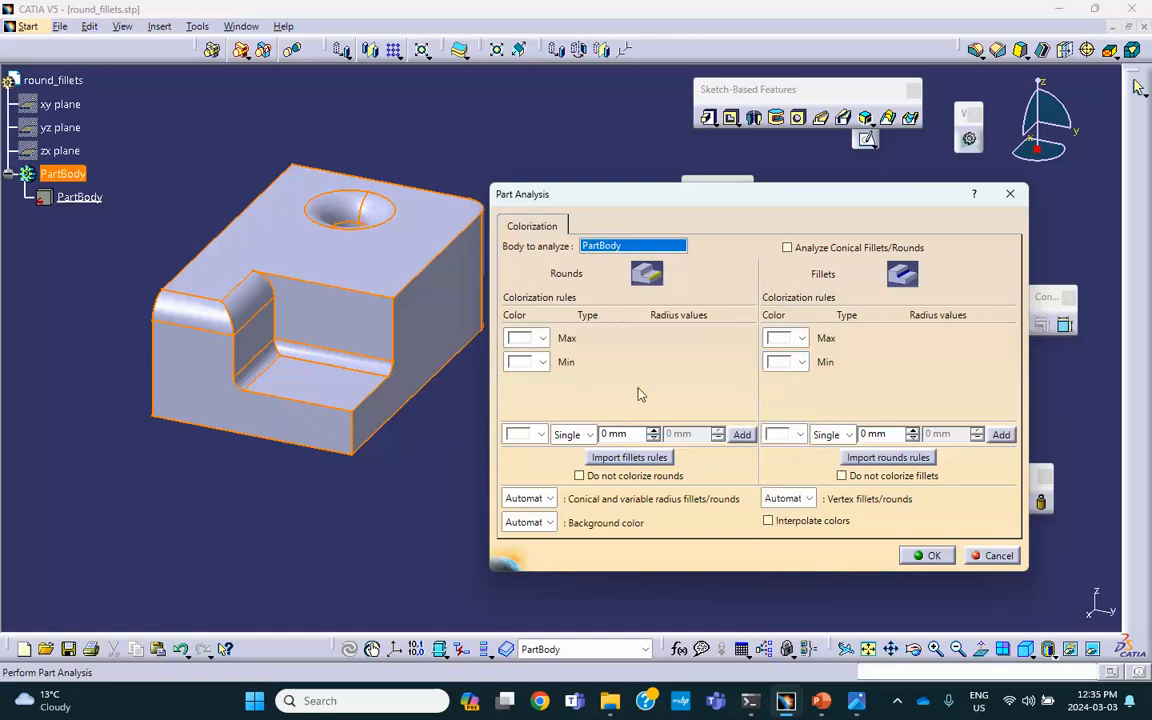
- Set the Min colour to purple for rounds and green for fillets, and run the Part Analysis
left_click(540, 362)
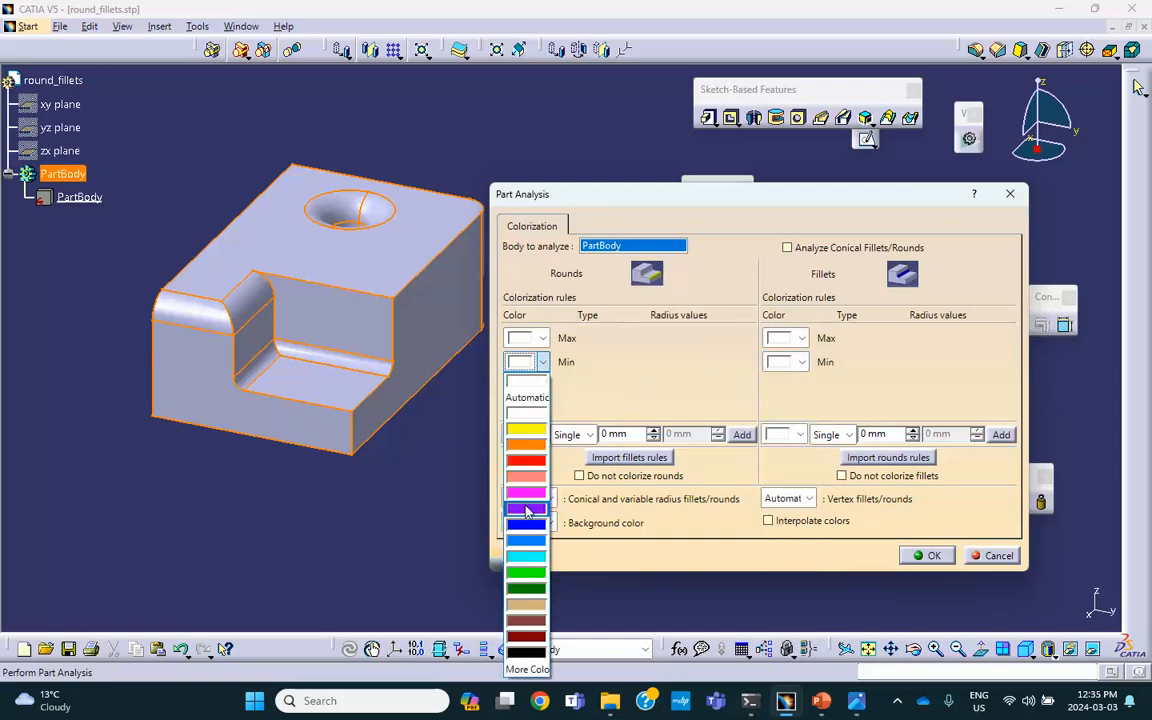
left_click(527, 507)
left_click(899, 704)
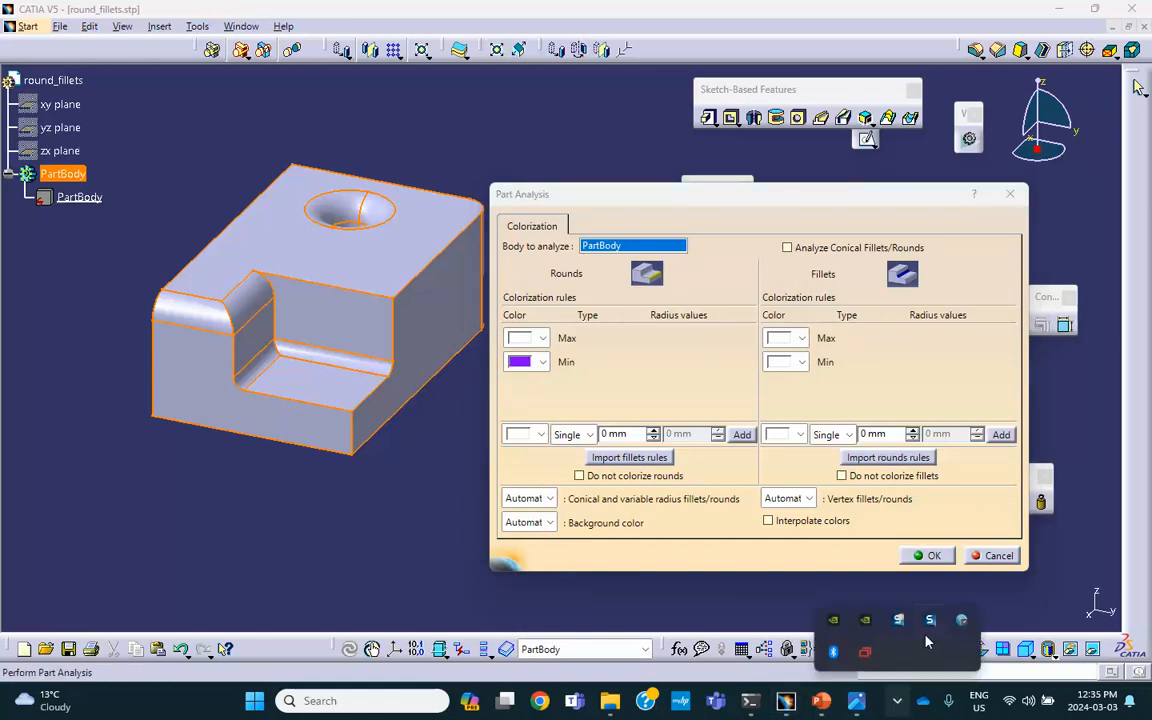
left_click(802, 362)
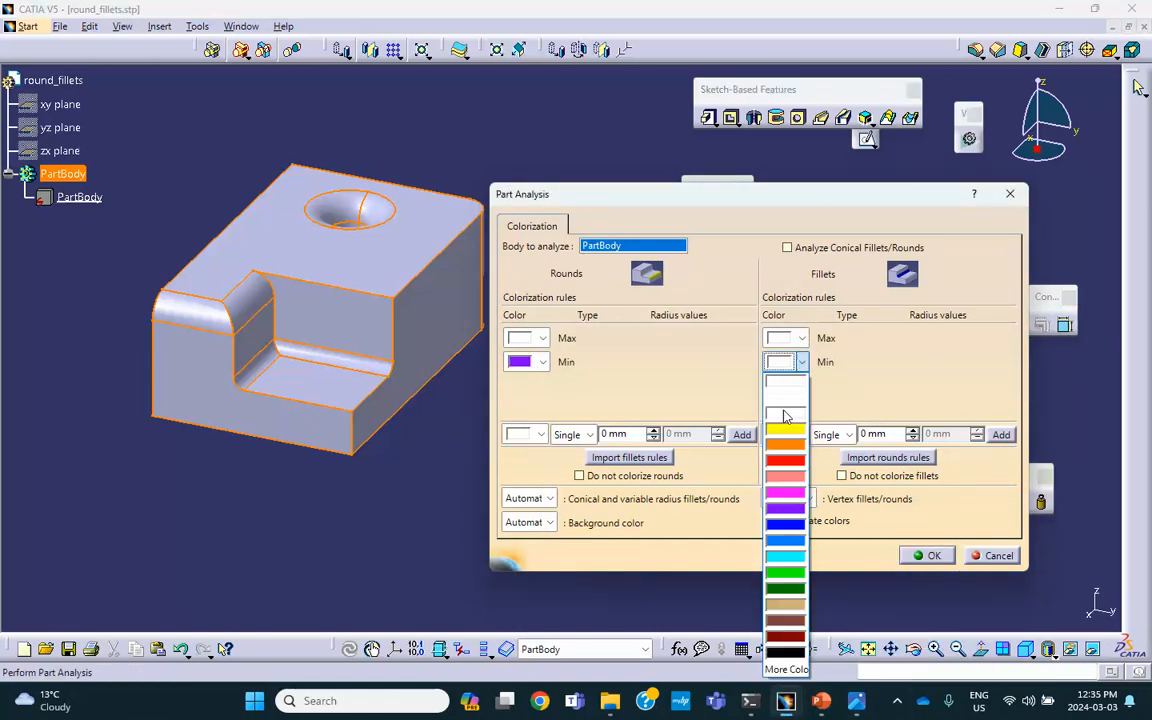
left_click(785, 572)
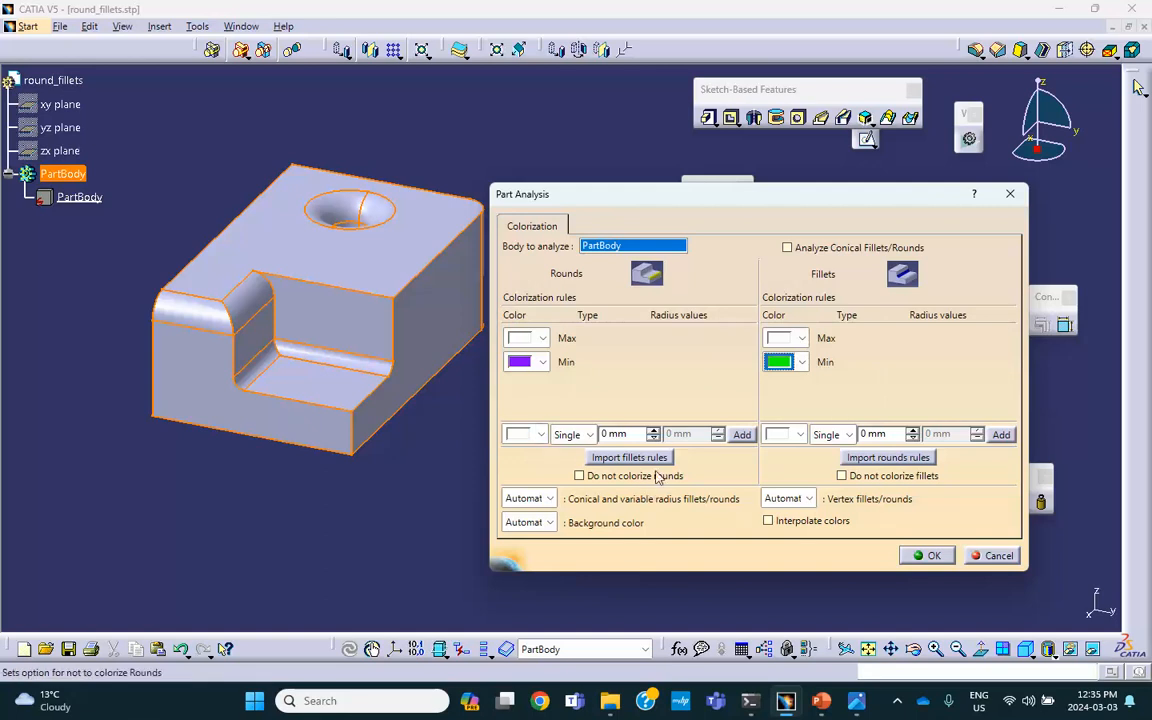
left_click(929, 558)
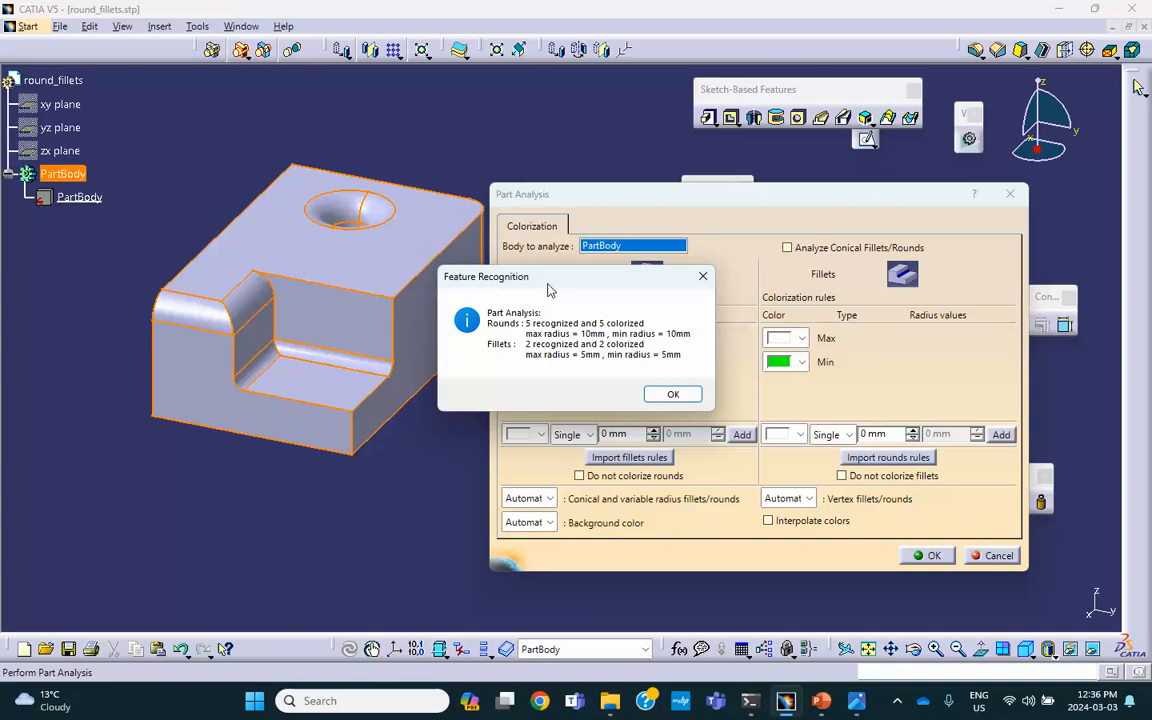
- Compare the Part Analysis report with the expected results on slide 11 in PowerPoint and return to CATIA
left_click_drag(515, 283, 589, 295)
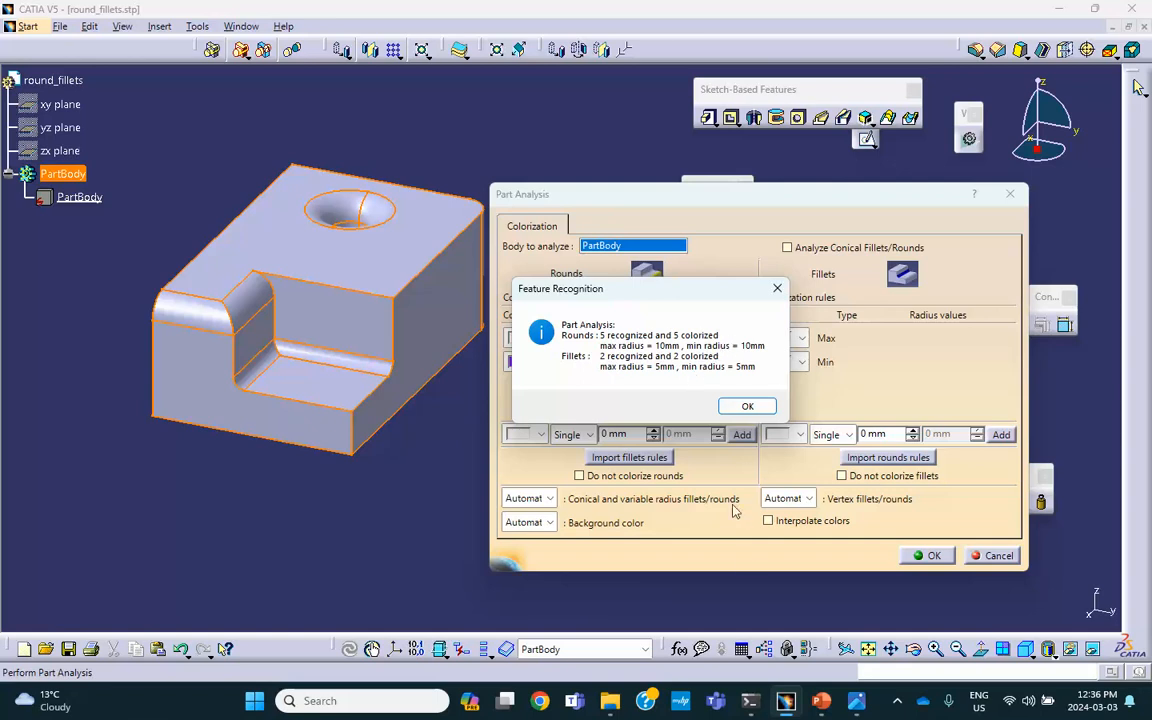
left_click(820, 702)
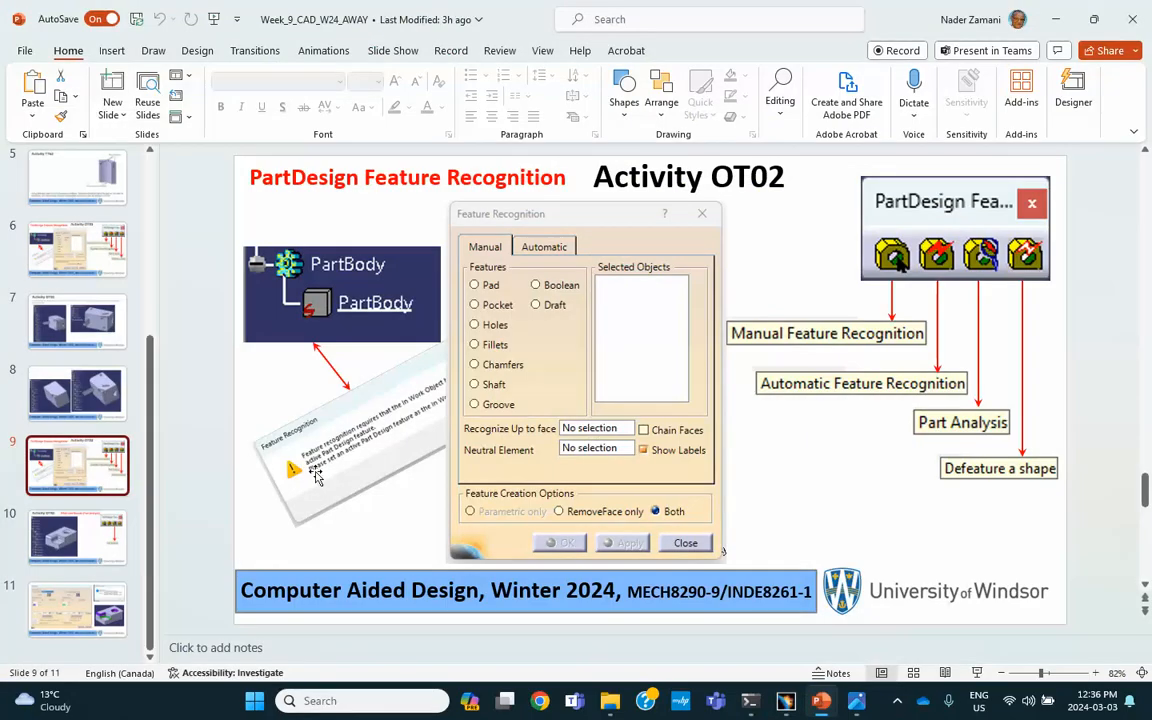
left_click(80, 548)
key("Down")
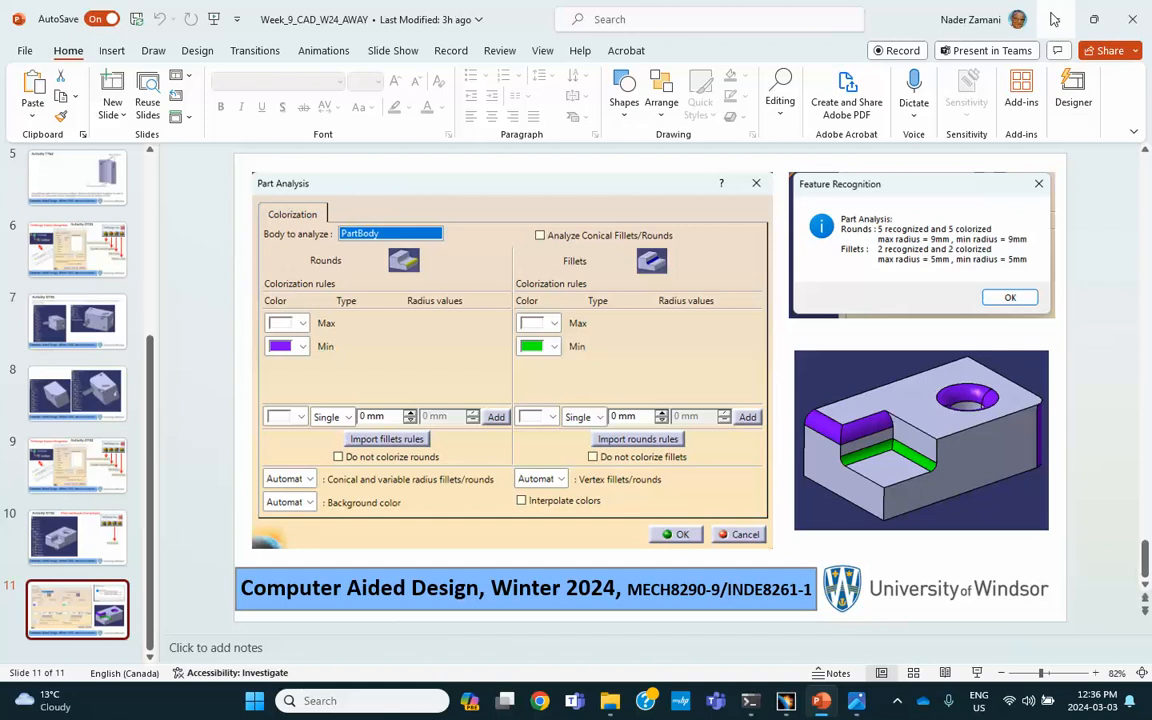
left_click(1055, 19)
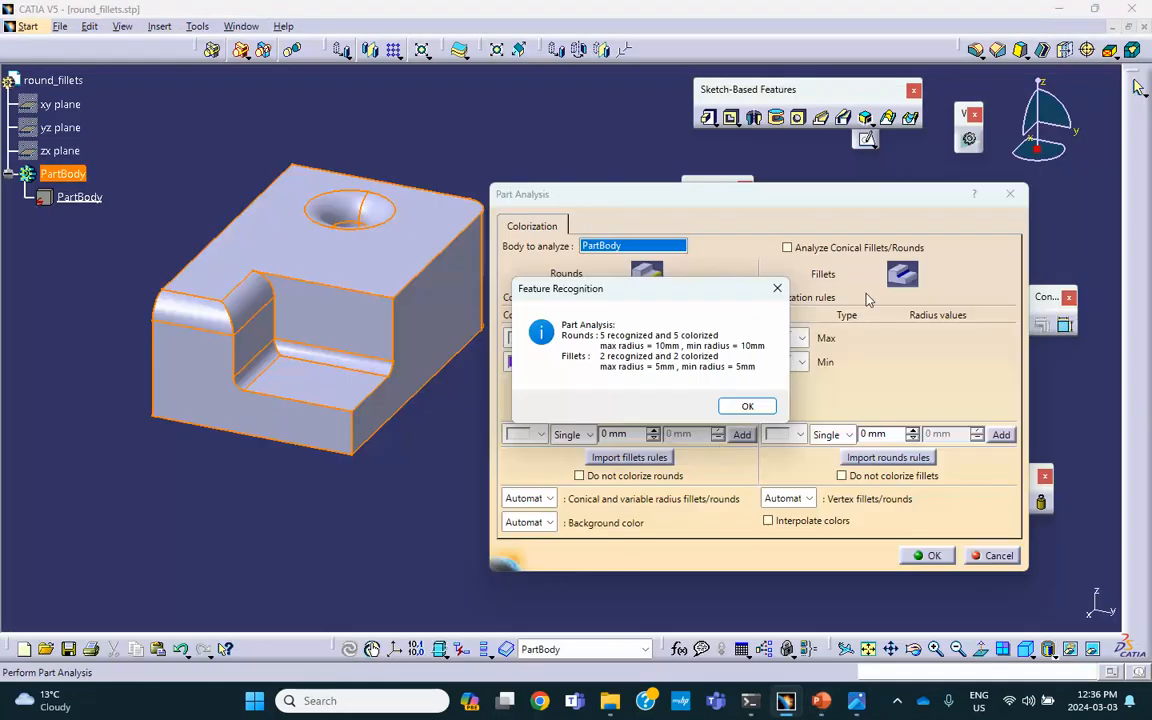
- Accept the Part Analysis report and examine the colorized rounds and fillets on the block from several angles
left_click(748, 407)
middle_click_drag(588, 323, 391, 347)
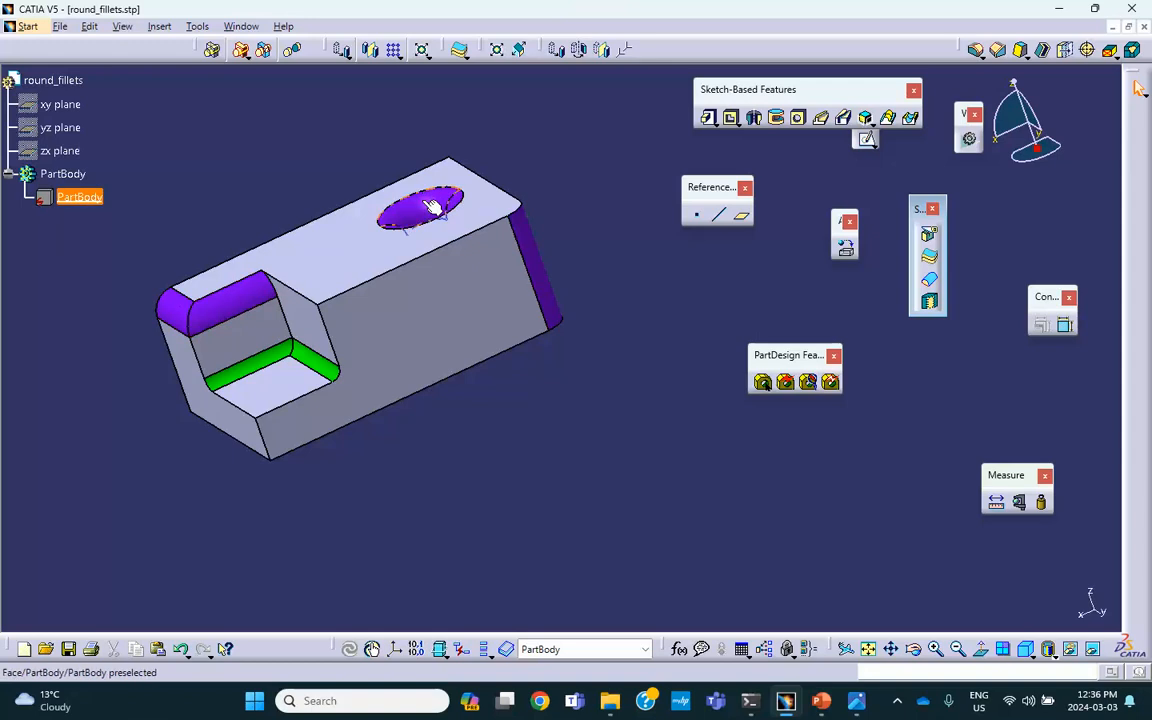
middle_click_drag(430, 206, 514, 254)
middle_click_drag(417, 398, 481, 357)
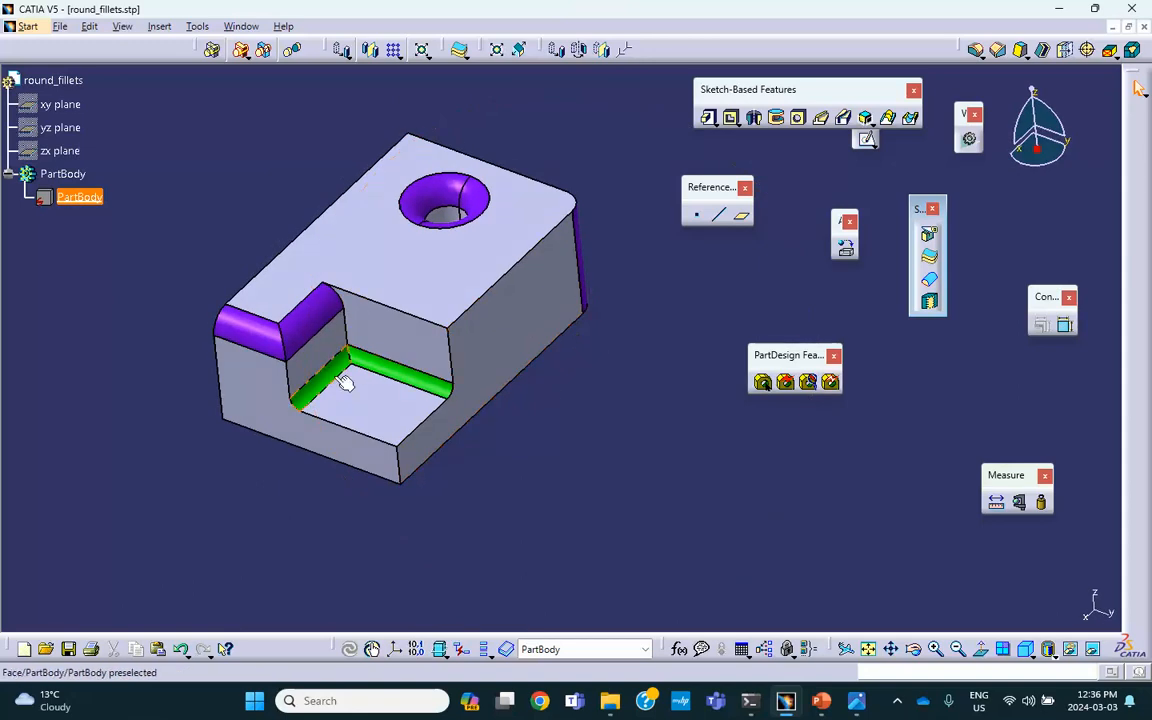
middle_click_drag(411, 462, 620, 458)
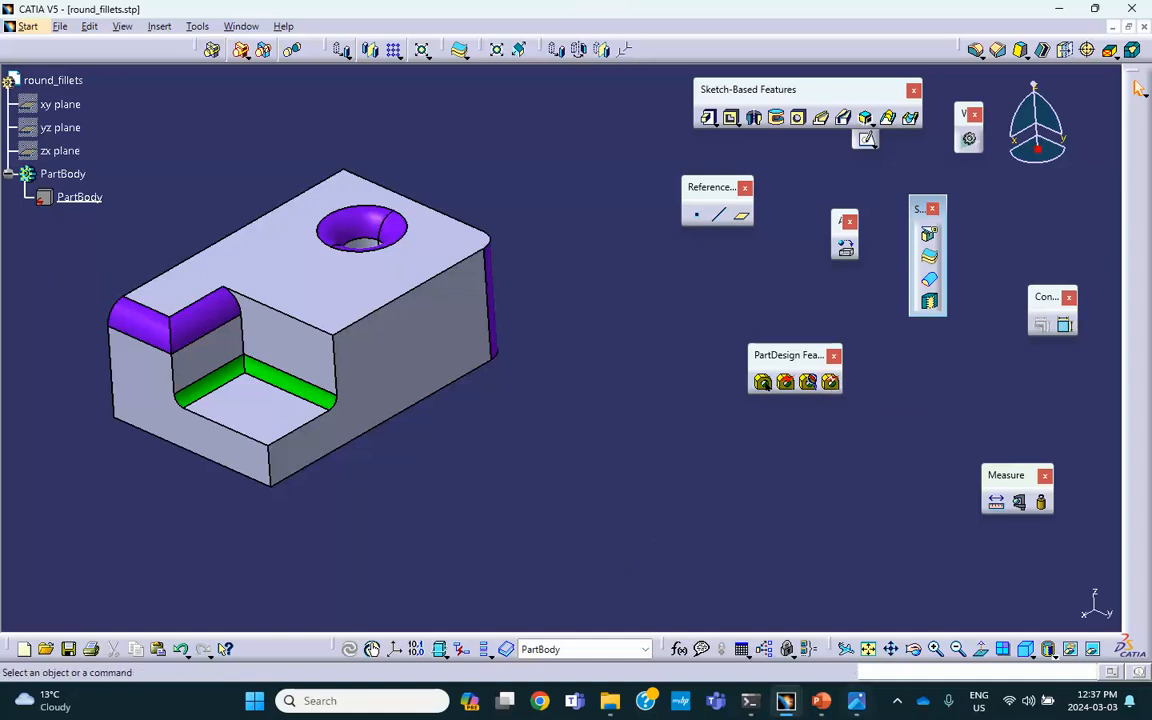
left_click(899, 703)
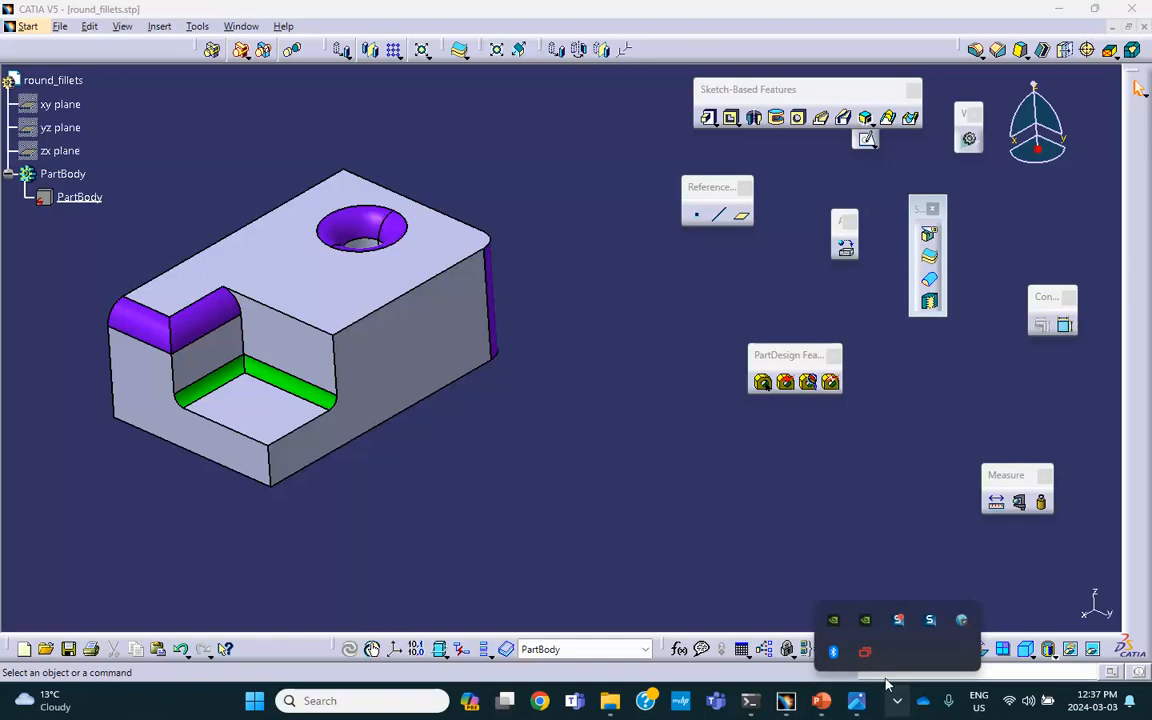